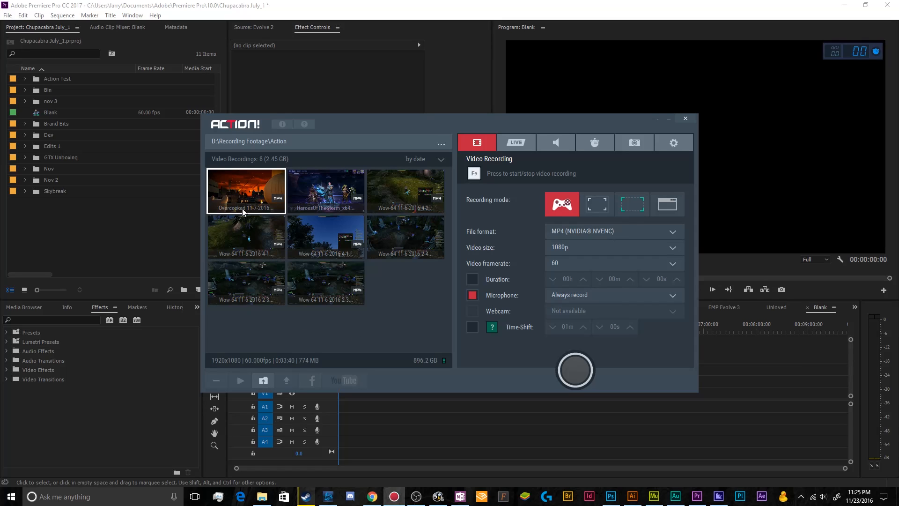
Step: Examine the live streaming, audio recording, benchmarking, screenshot and general settings of Action!, and return to the video recording settings
drag(410, 122, 400, 128)
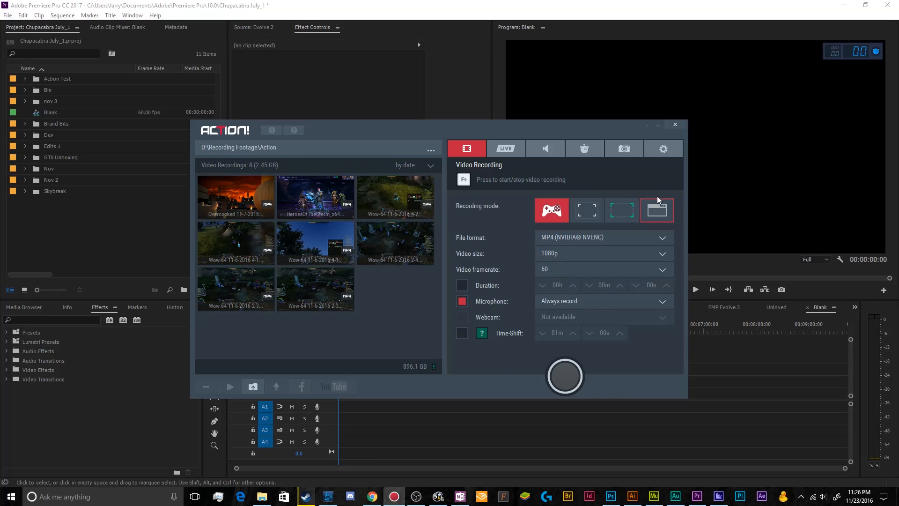
click(515, 153)
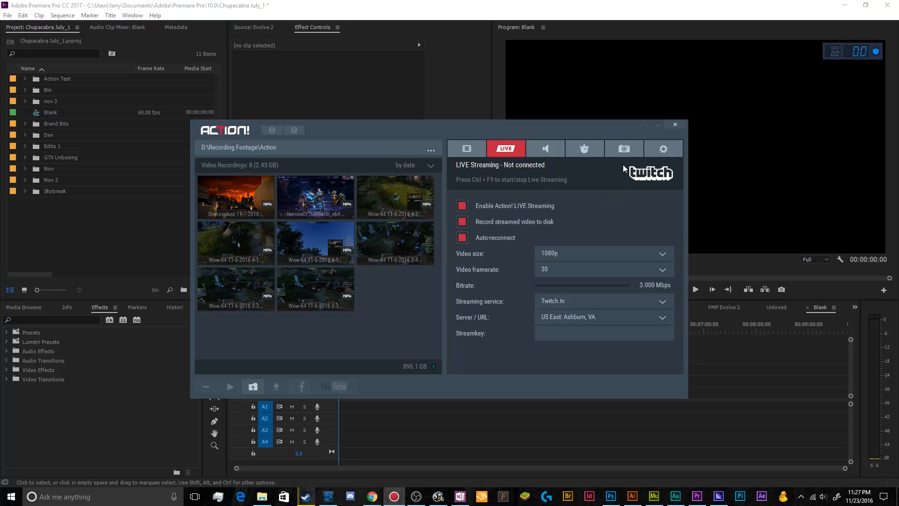
click(544, 149)
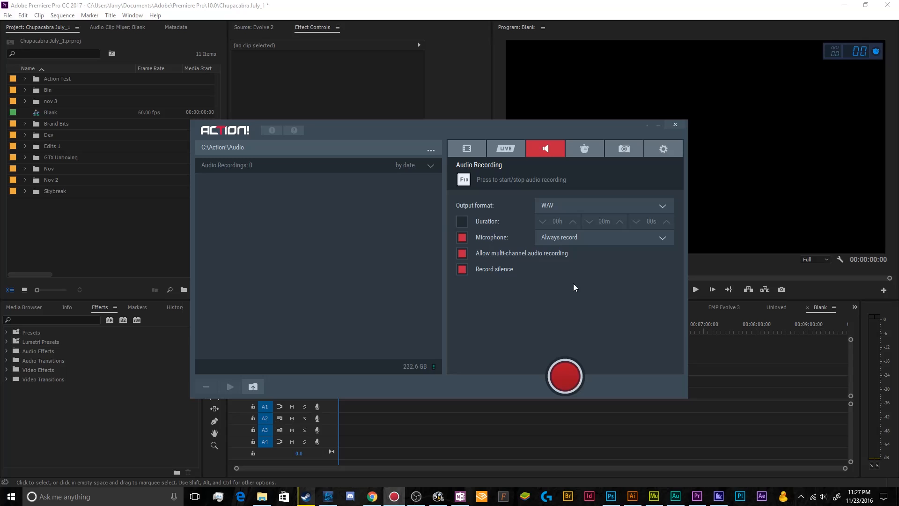
click(585, 148)
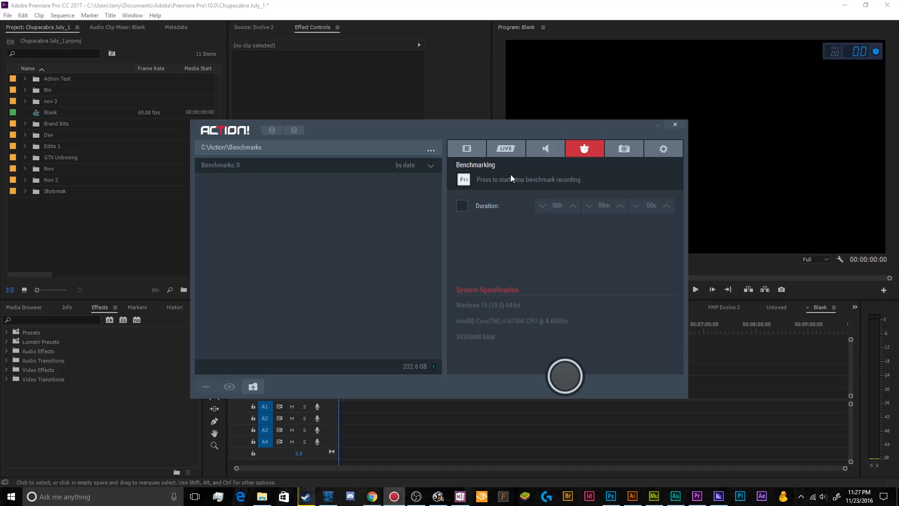
click(625, 150)
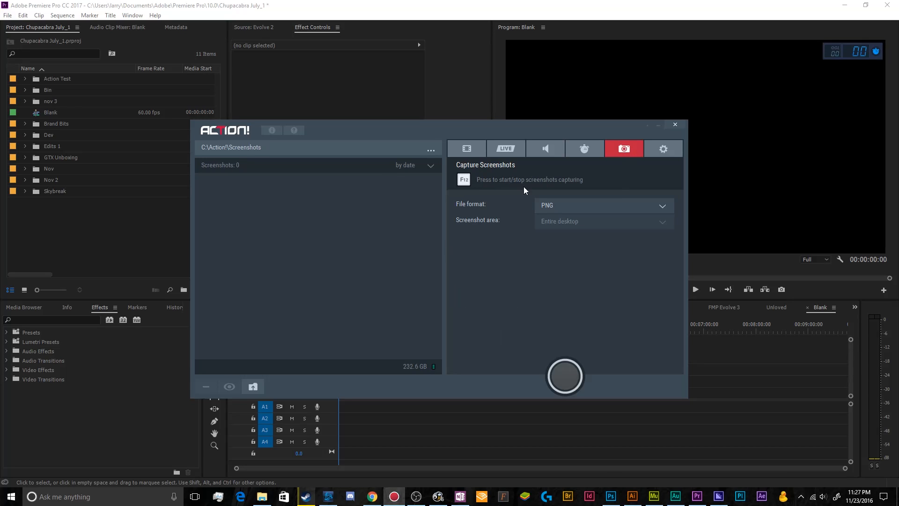
click(662, 147)
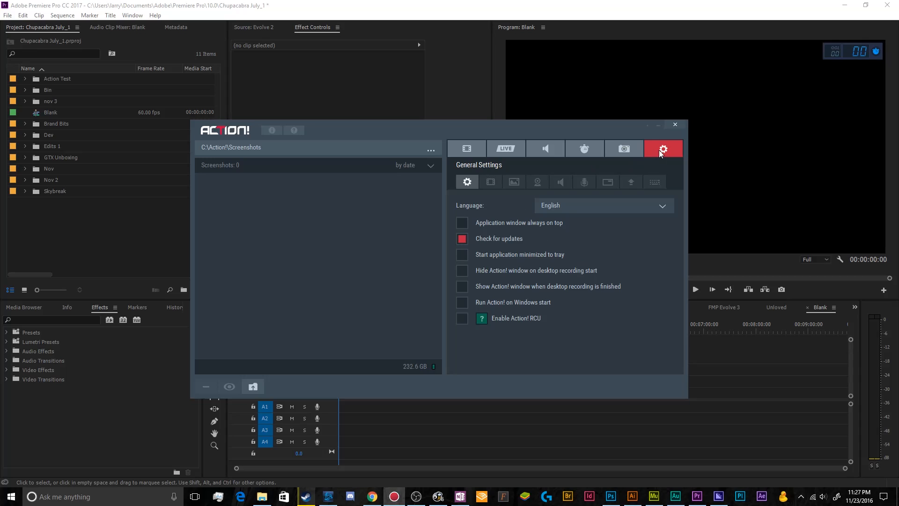
click(467, 148)
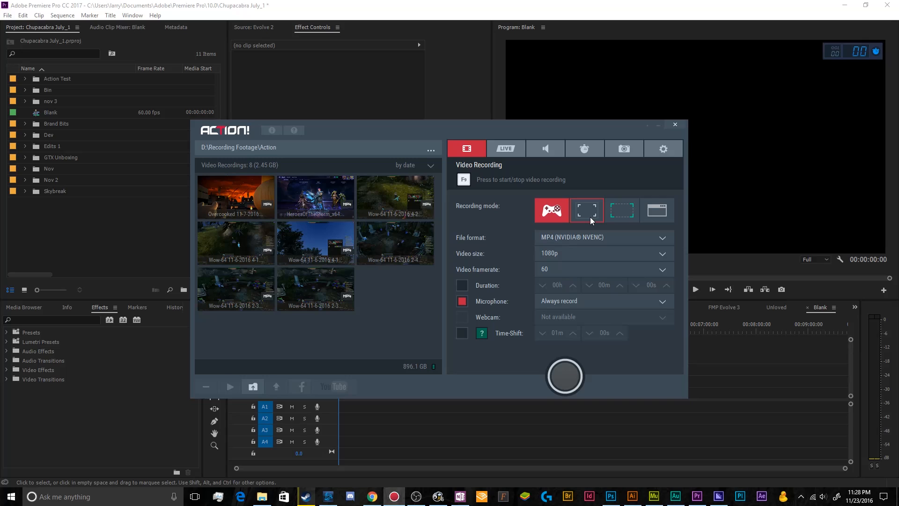
Step: Try the selected-area and application recording modes, and switch back to game recording mode
click(626, 217)
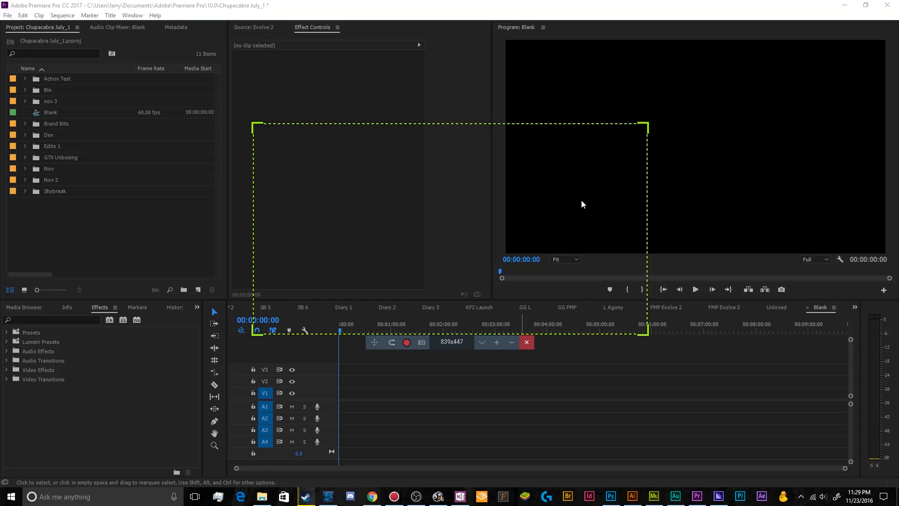
click(527, 343)
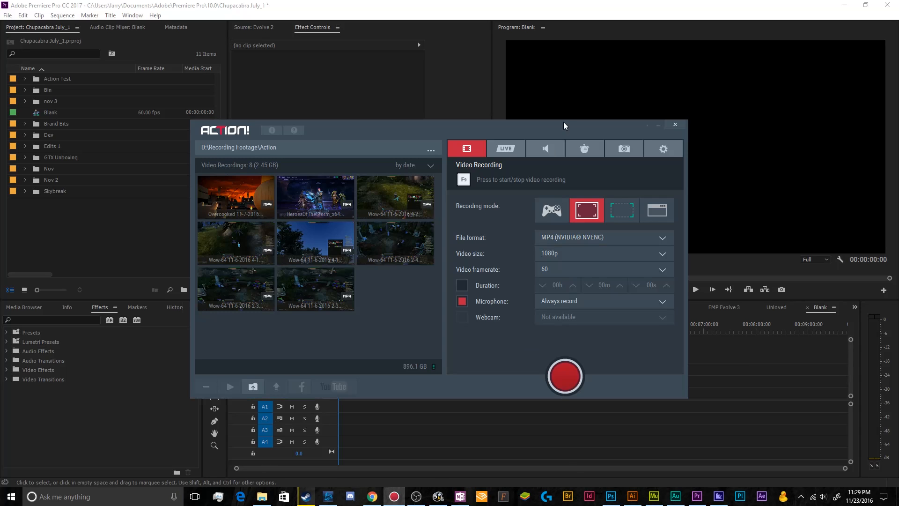
click(659, 209)
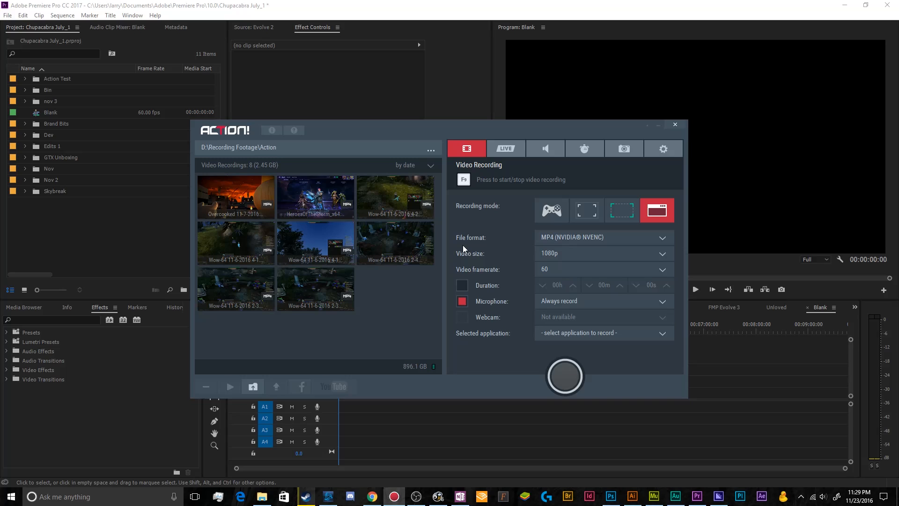
click(555, 213)
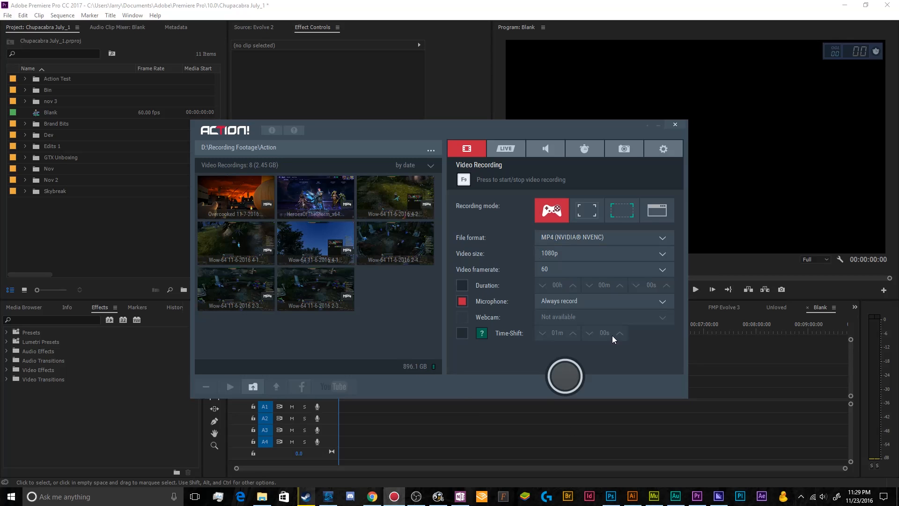
Step: Examine the applications available to record in application recording mode, and return to game recording mode
click(656, 212)
click(589, 330)
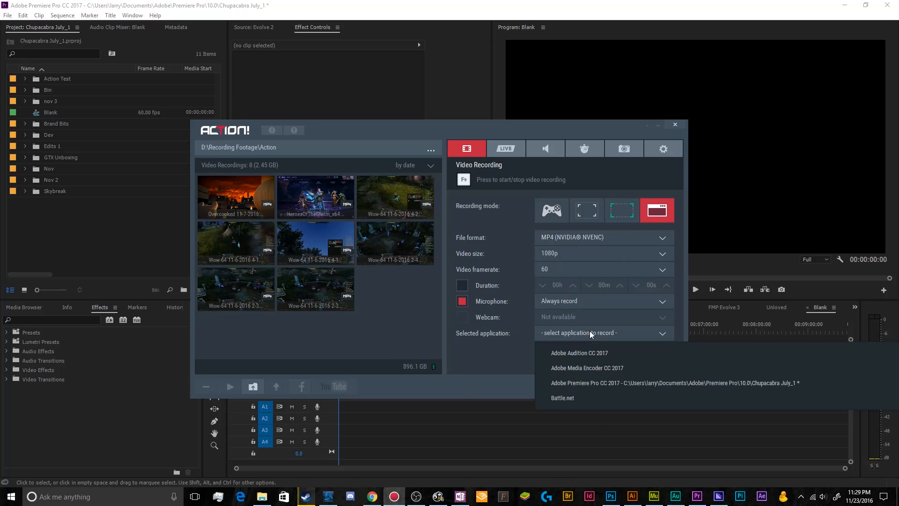
click(506, 361)
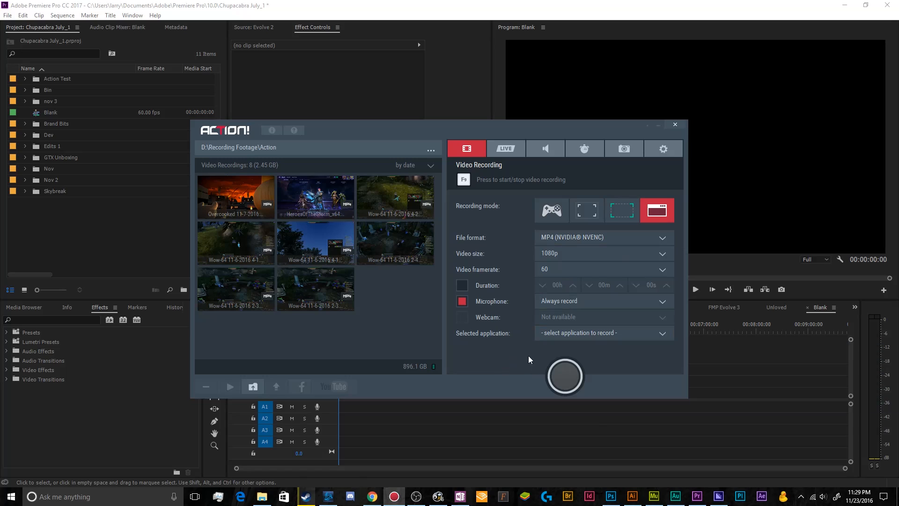
click(552, 210)
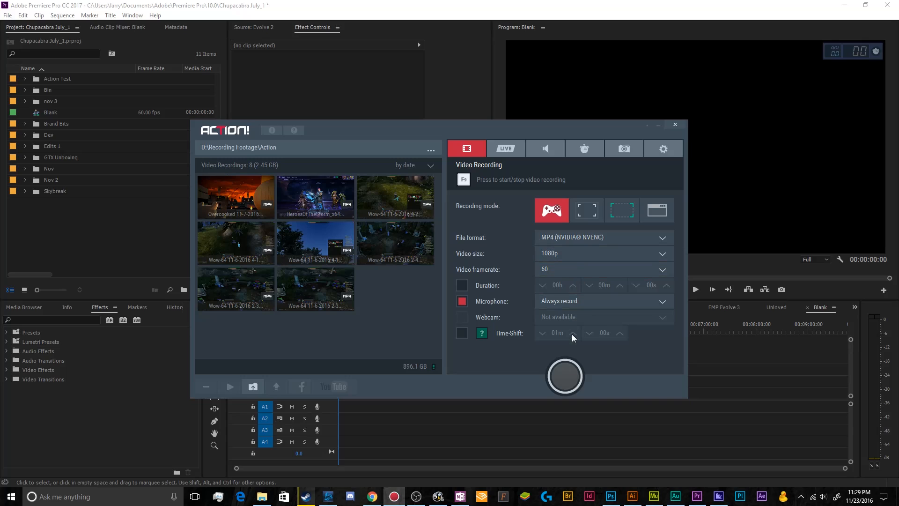
Step: Try AVI and plain MP4 as the recording file format and review the format options
click(564, 237)
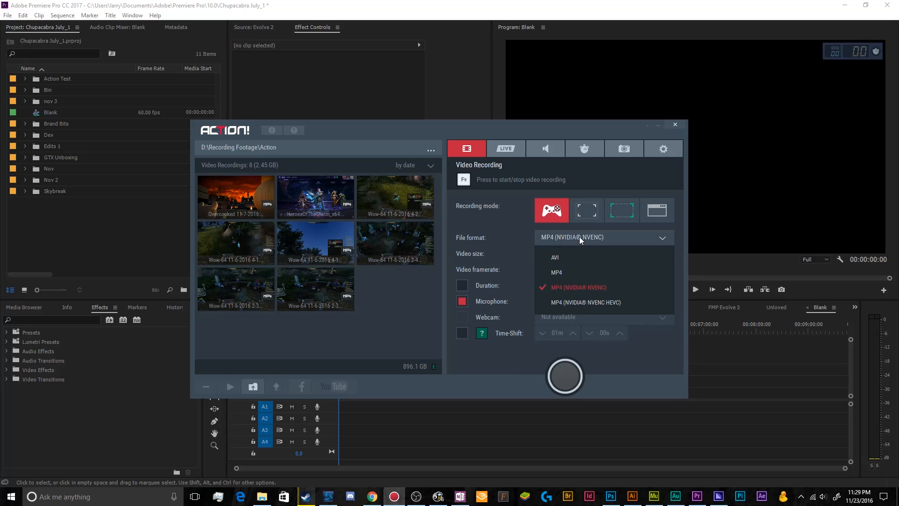
click(580, 262)
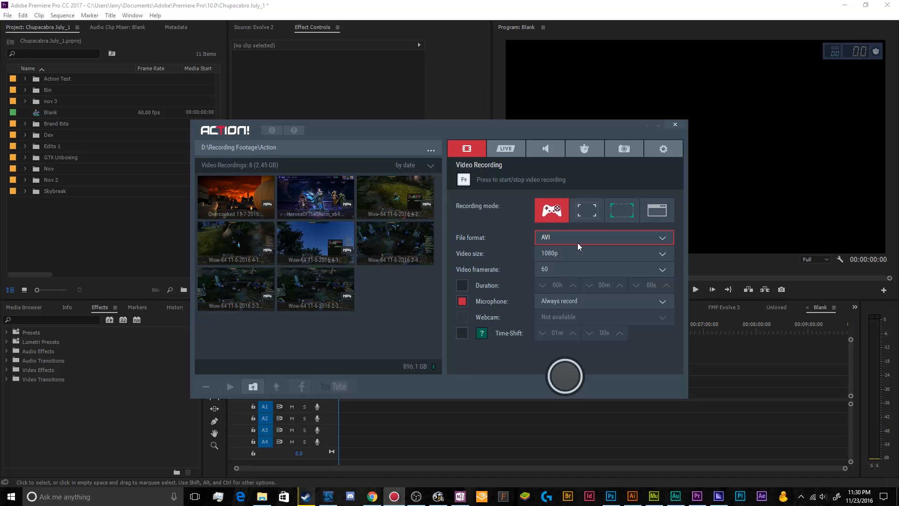
click(578, 244)
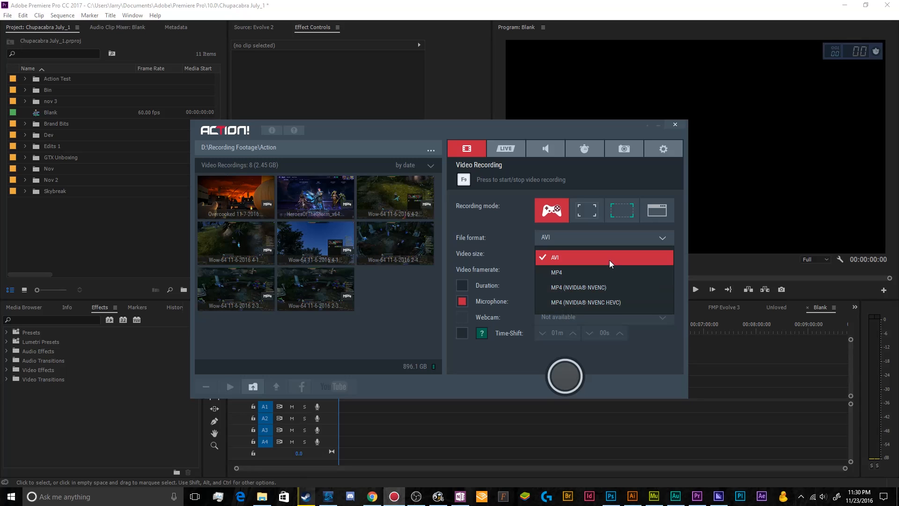
click(606, 272)
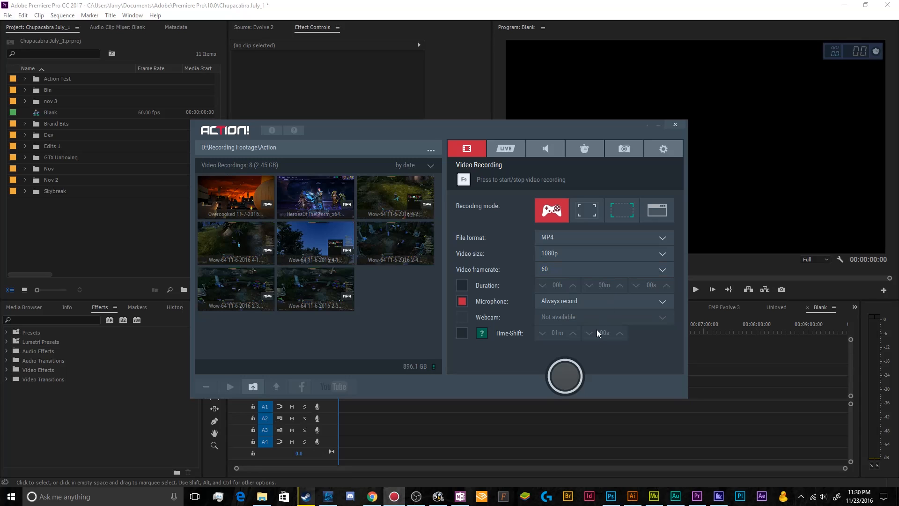
click(585, 235)
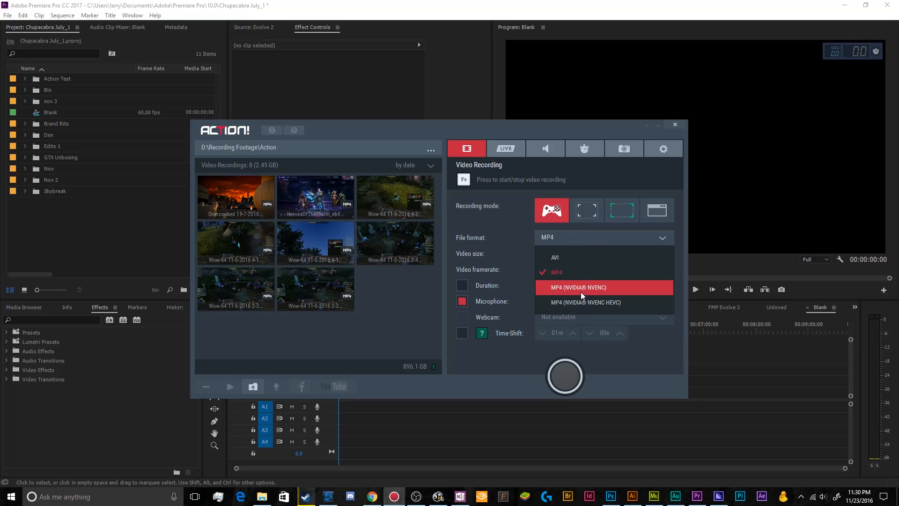
click(580, 273)
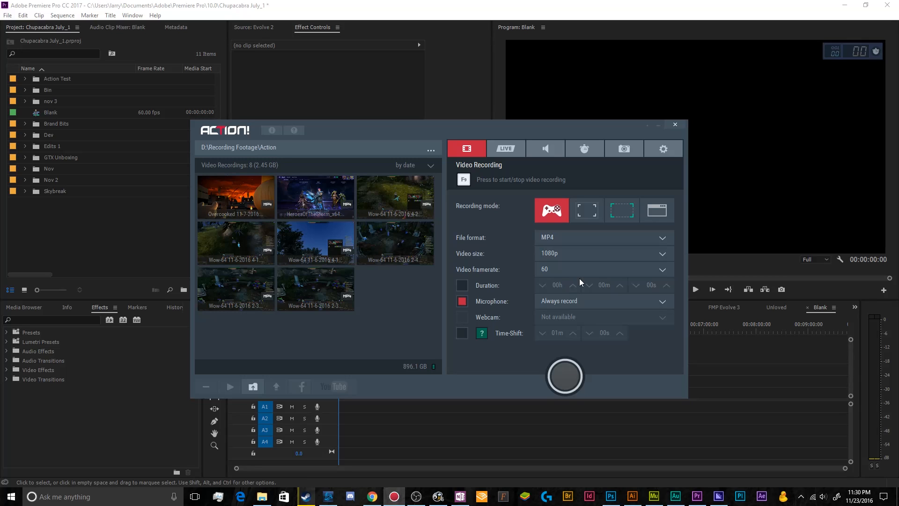
click(576, 238)
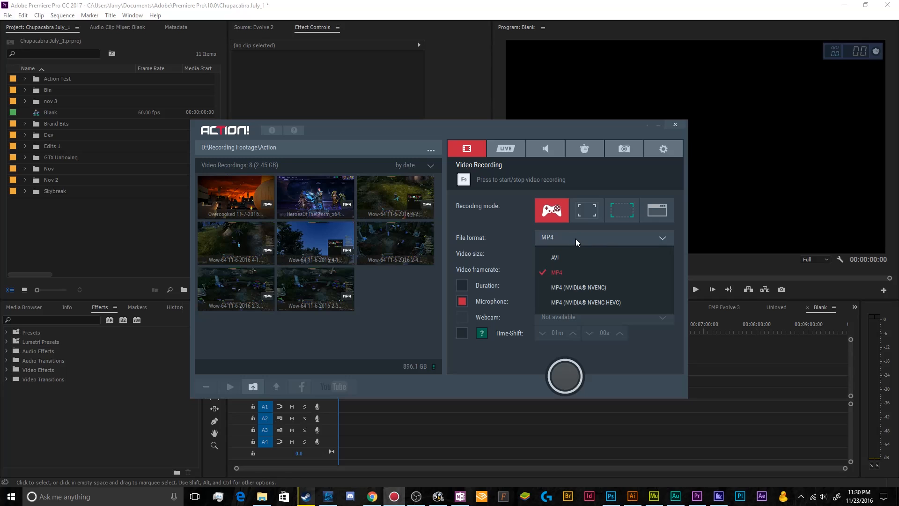
click(575, 238)
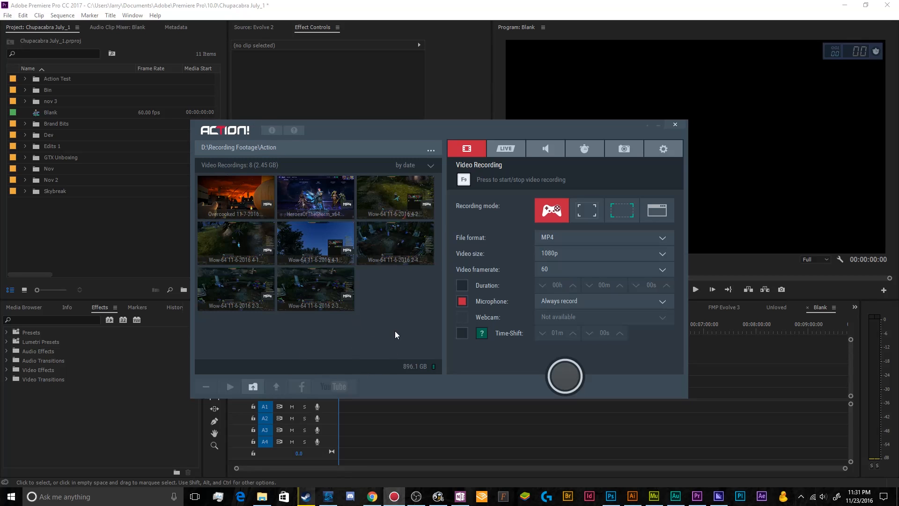
Step: Switch the file format to AVI and settle on MP4 (NVIDIA NVENC)
click(546, 240)
click(555, 253)
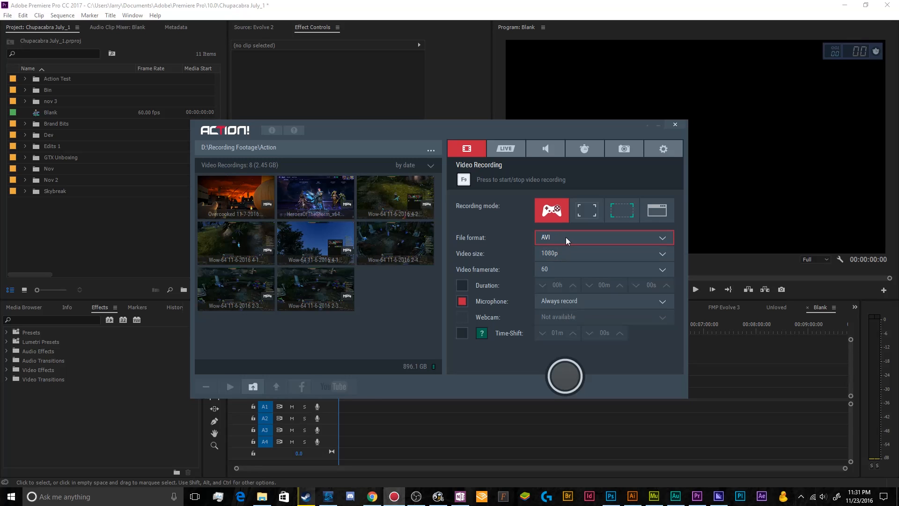
click(566, 238)
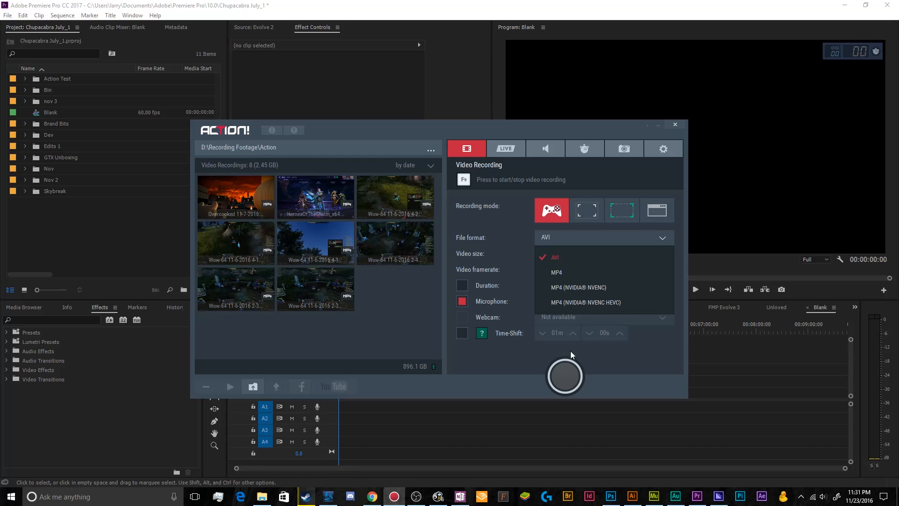
click(603, 288)
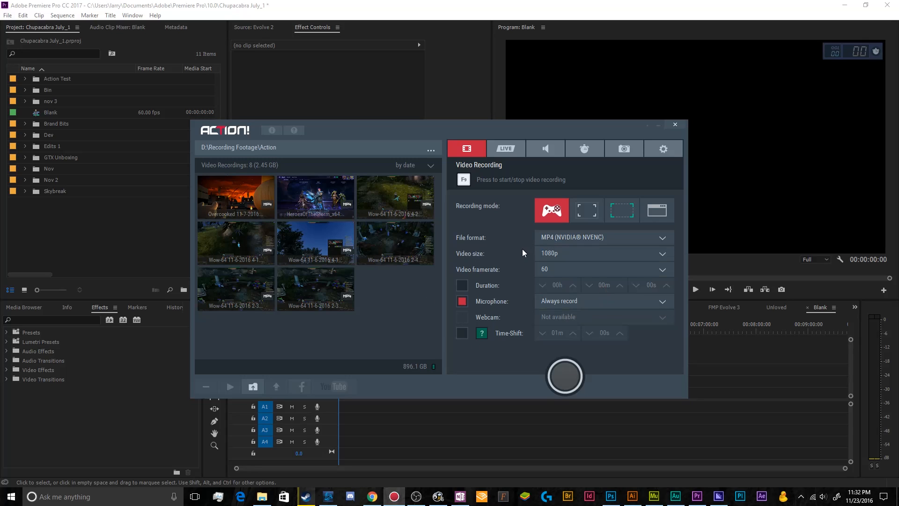
Step: Try Original as the video size and set it back to 1080p
click(553, 254)
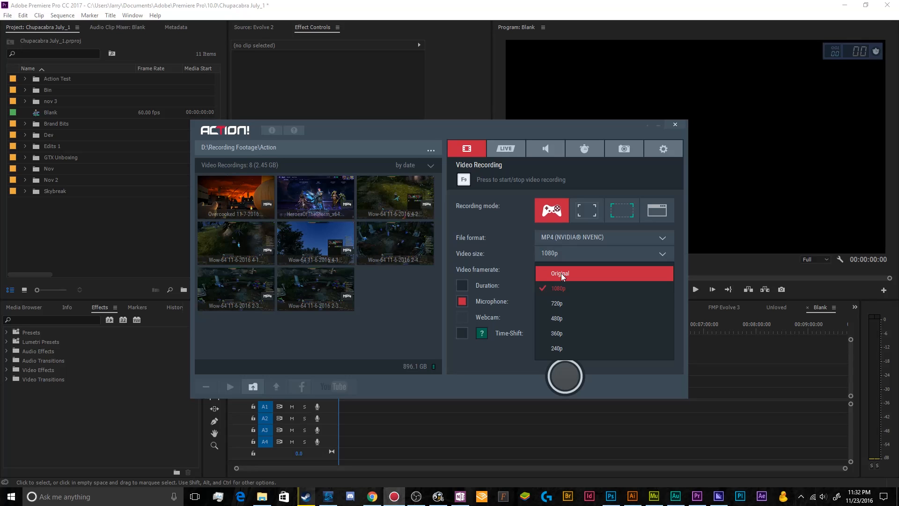
click(561, 274)
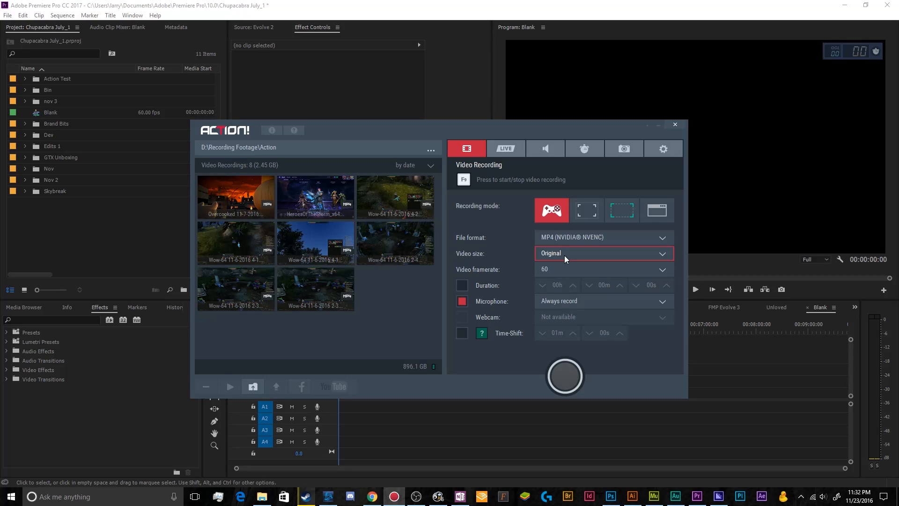
click(564, 257)
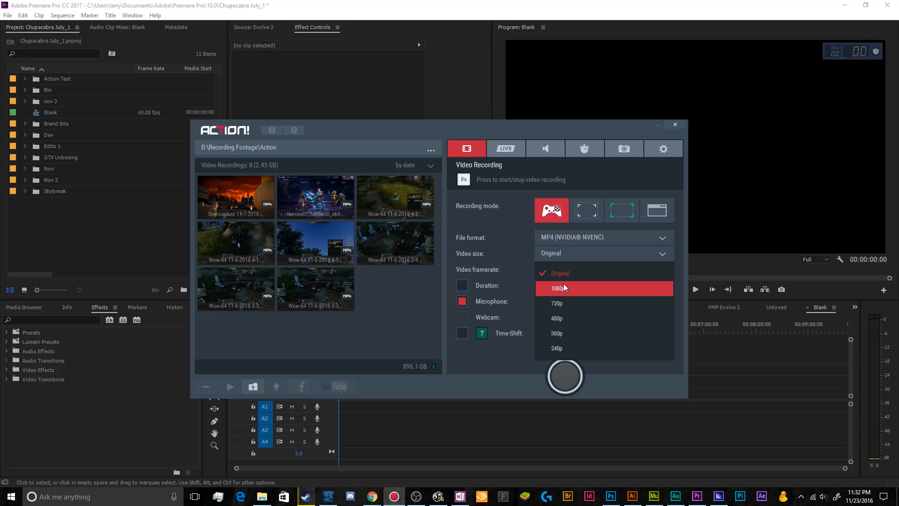
click(616, 294)
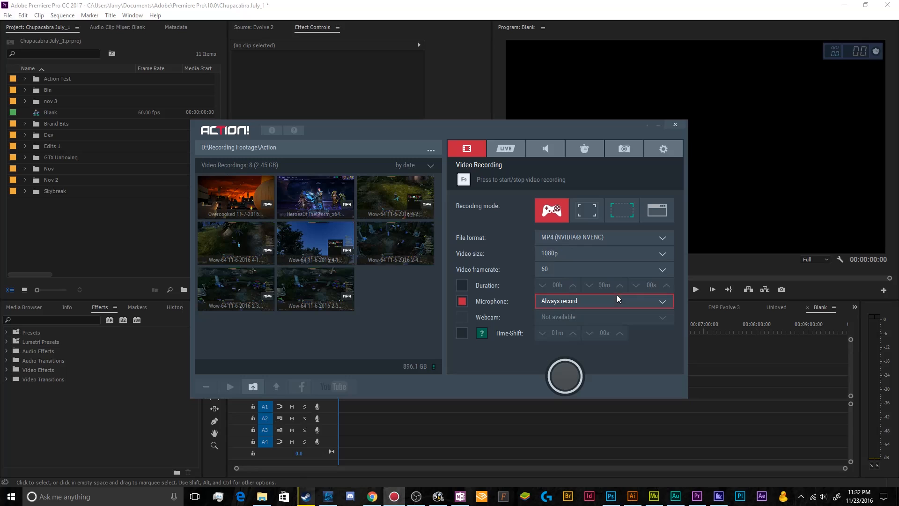
click(582, 258)
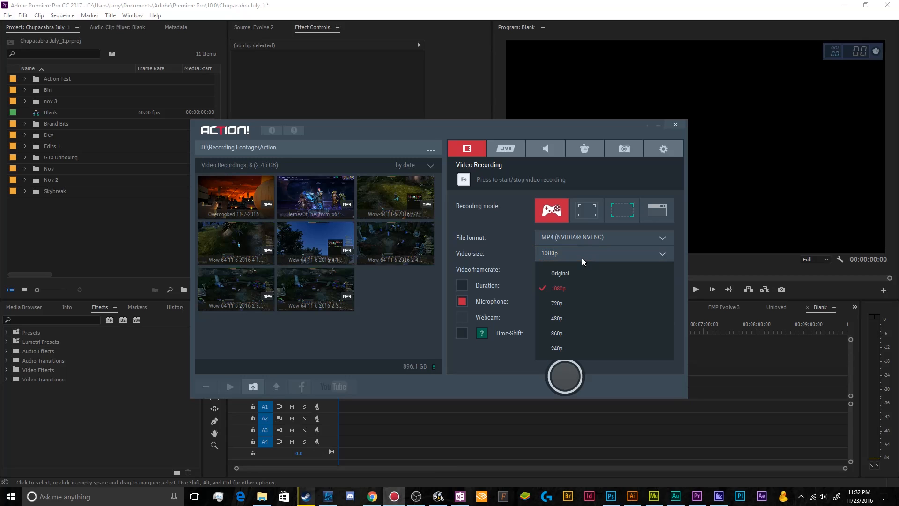
click(586, 293)
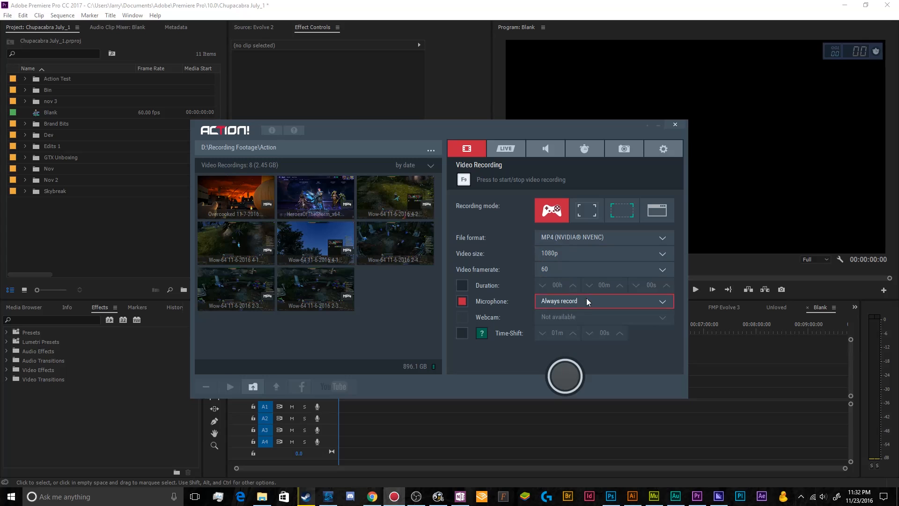
Step: Try a video framerate of 120 and set the framerate to 30
click(556, 272)
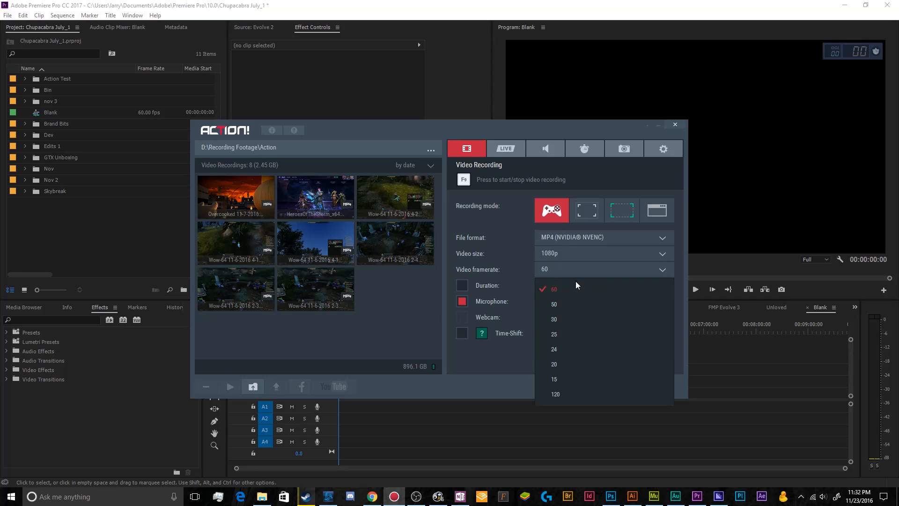
click(568, 393)
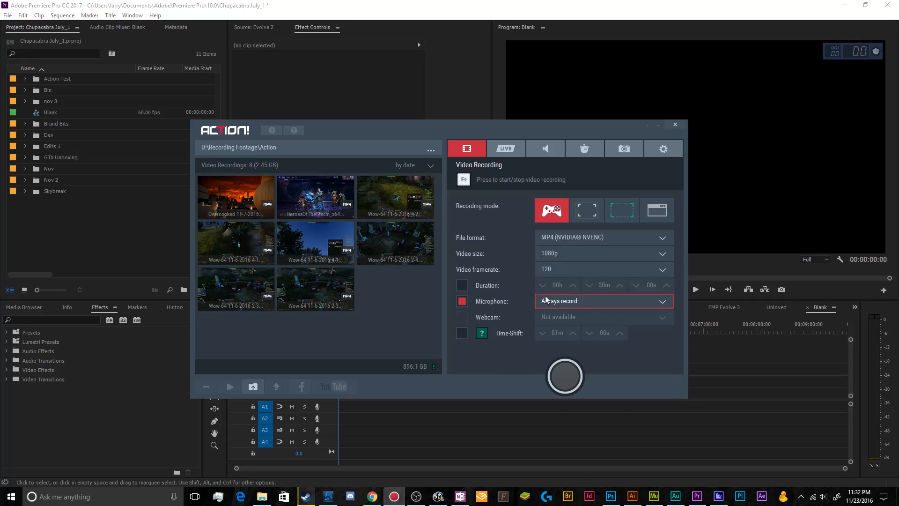
click(548, 269)
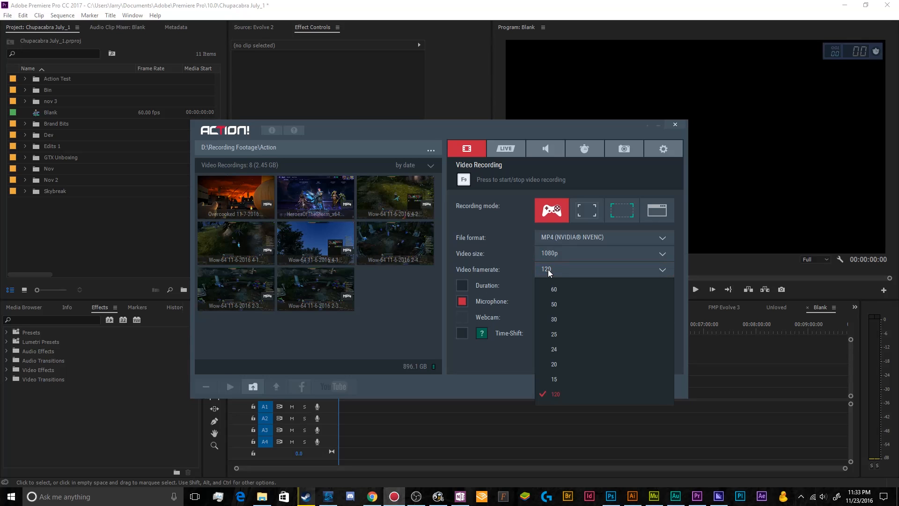
click(611, 318)
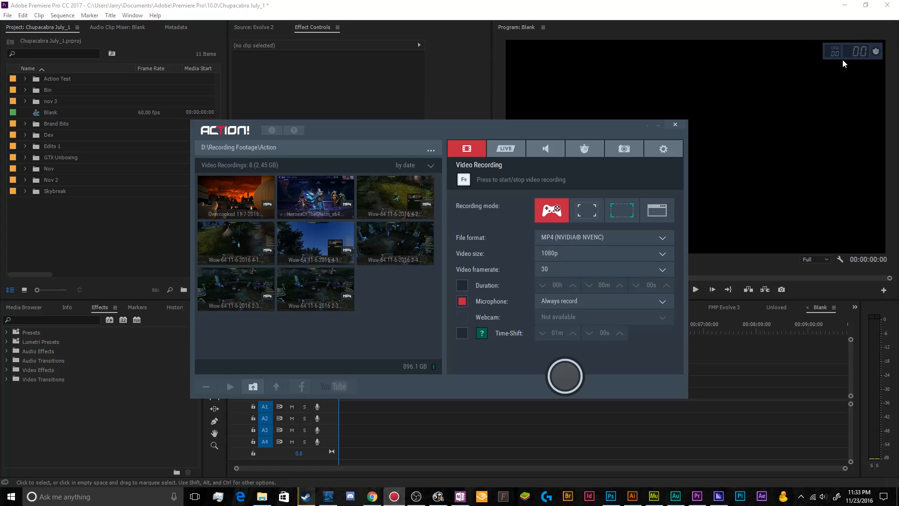
Step: Set the video recording framerate to 60
click(595, 266)
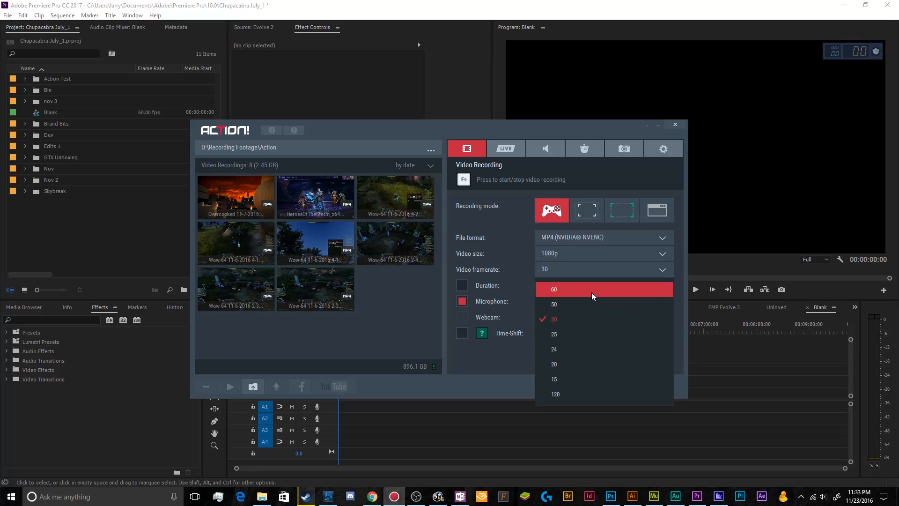
click(592, 292)
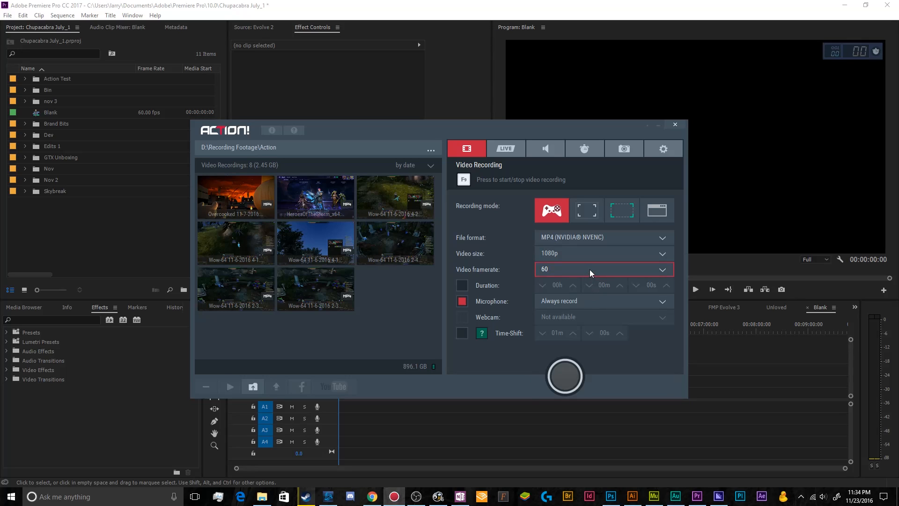
Step: Switch the video recording duration limit on and off, and review the microphone recording options
click(462, 286)
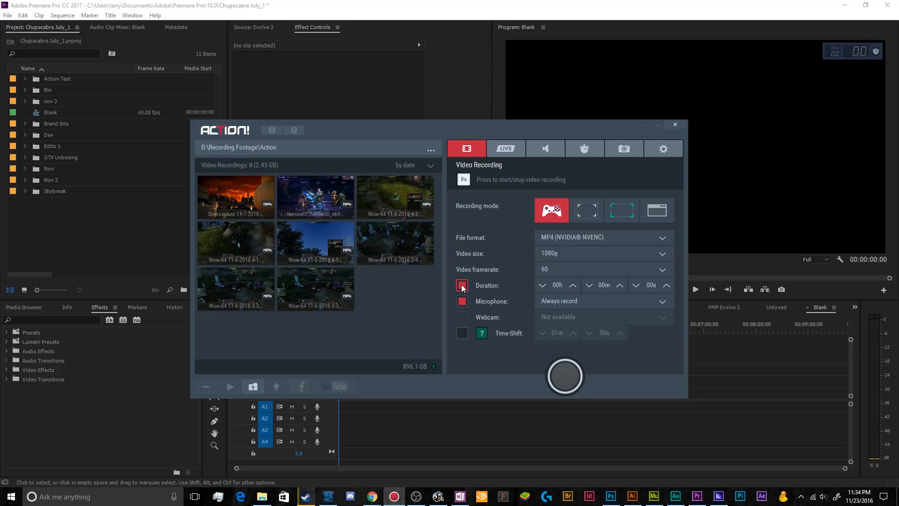
click(462, 286)
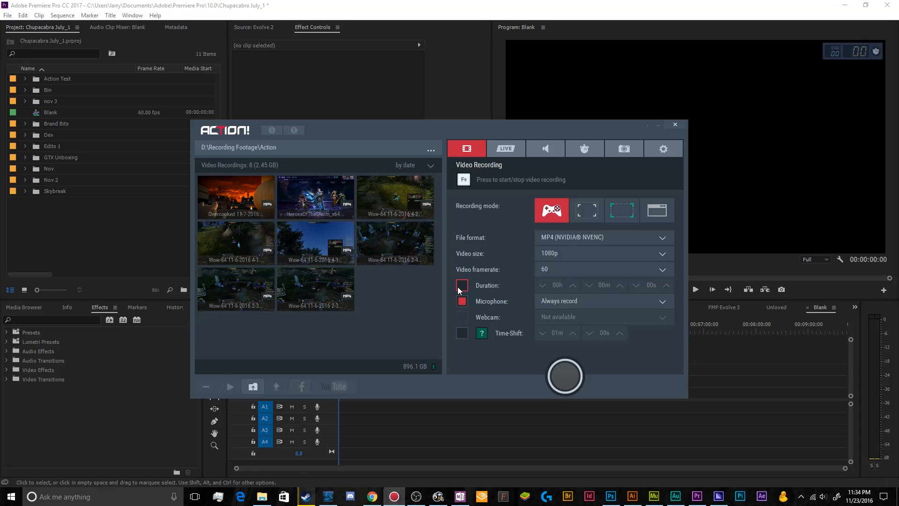
click(583, 304)
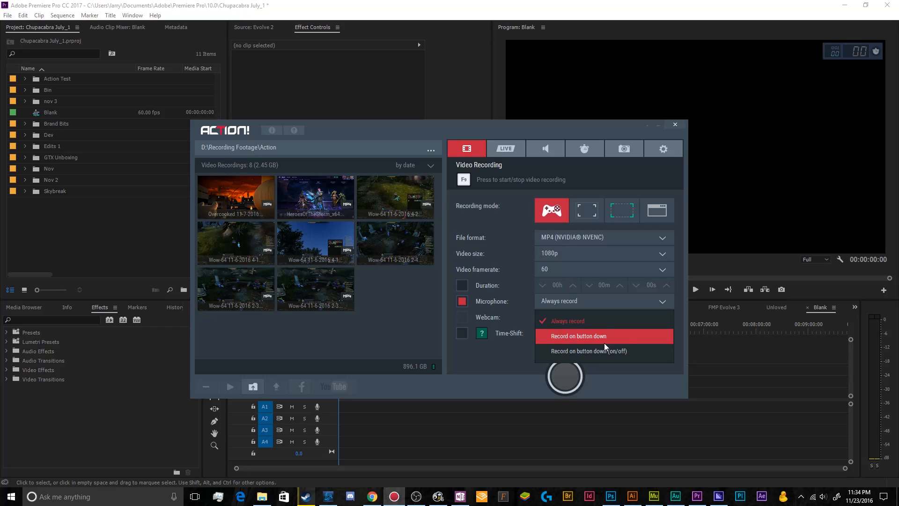
click(626, 327)
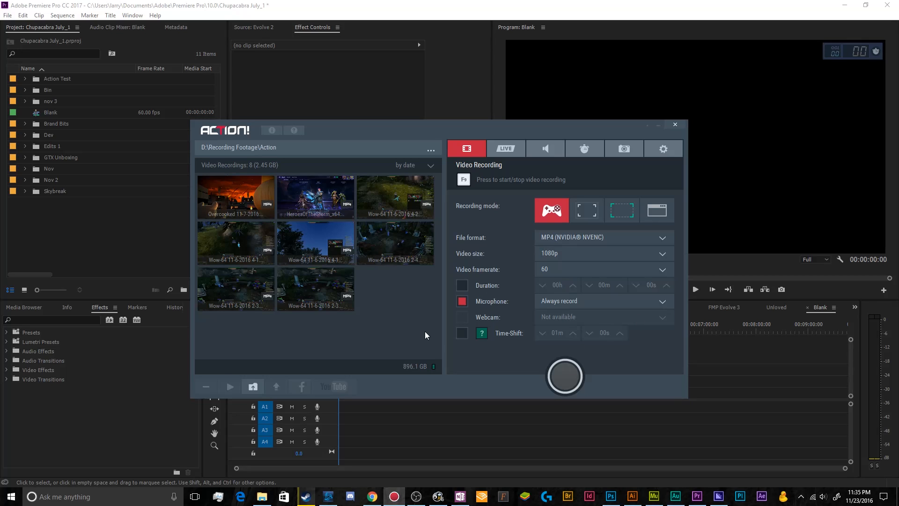
Step: Try to enable Time-Shift for video recording
click(463, 338)
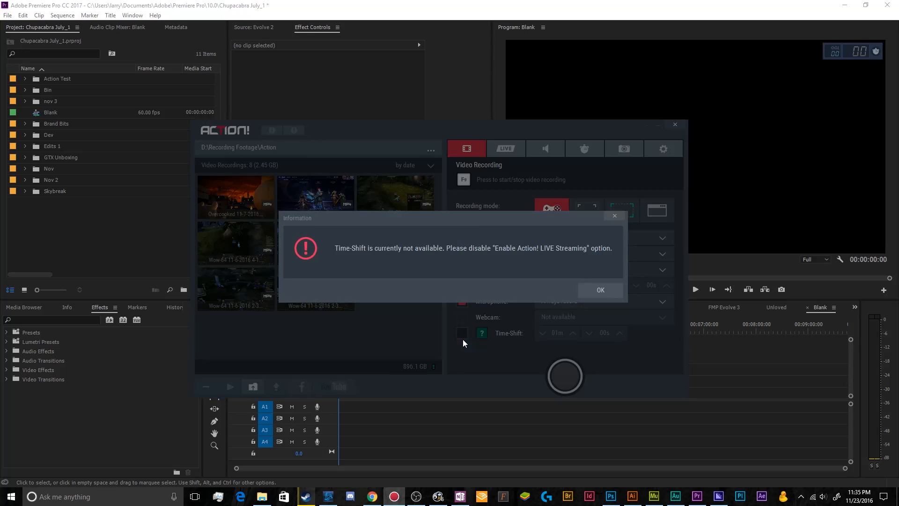
click(593, 293)
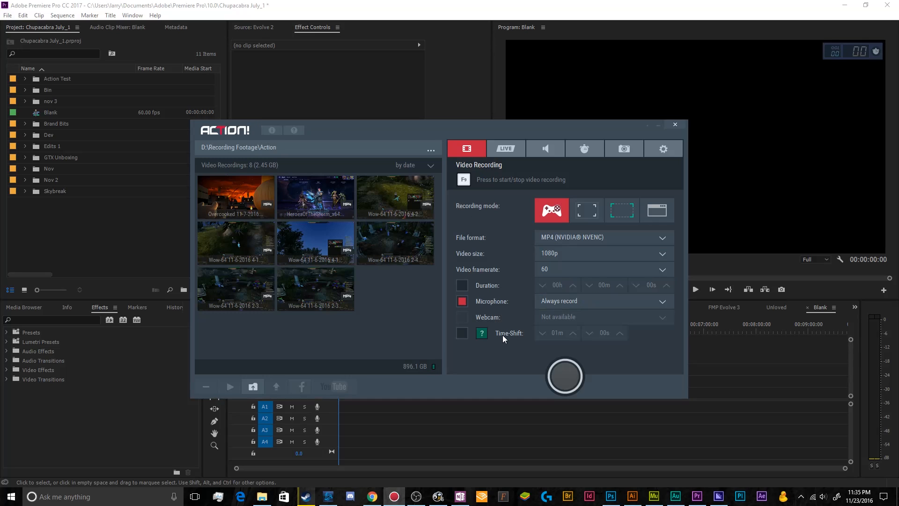
click(464, 333)
click(600, 289)
click(463, 335)
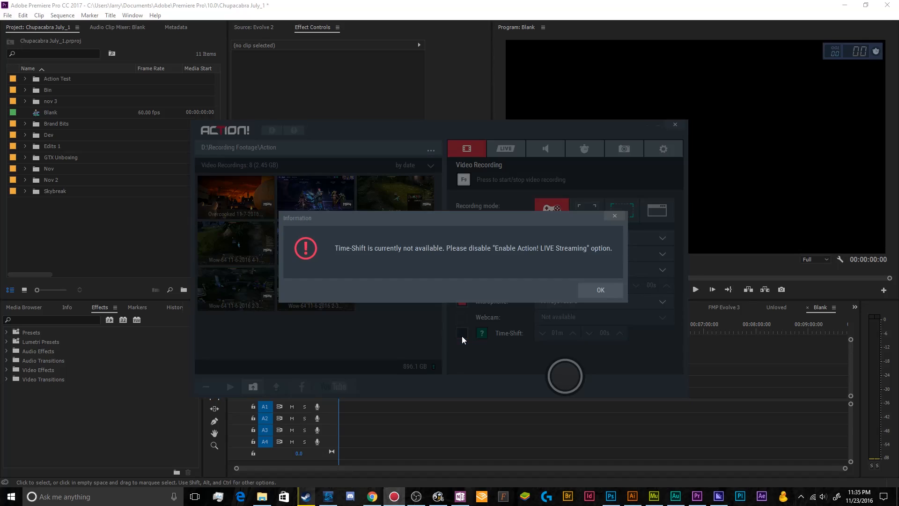
click(600, 290)
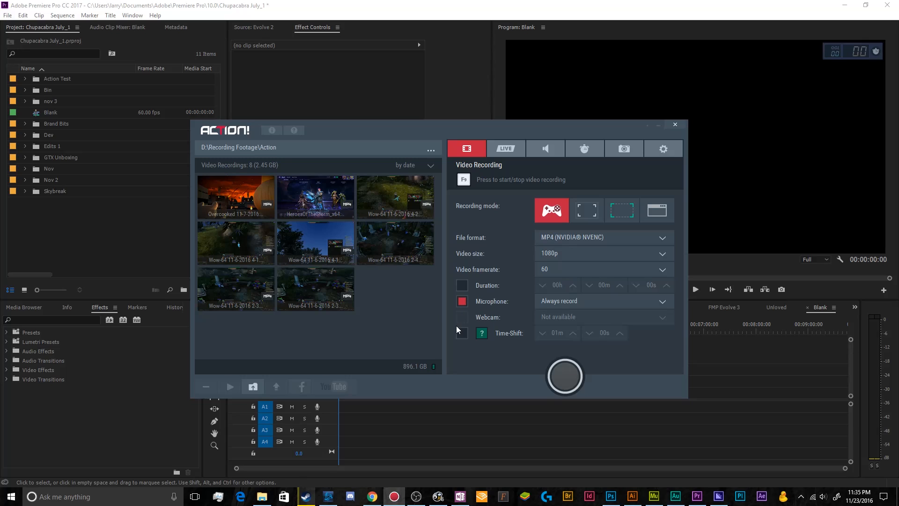
Step: Open the live streaming settings and review the available video sizes and framerates
click(507, 156)
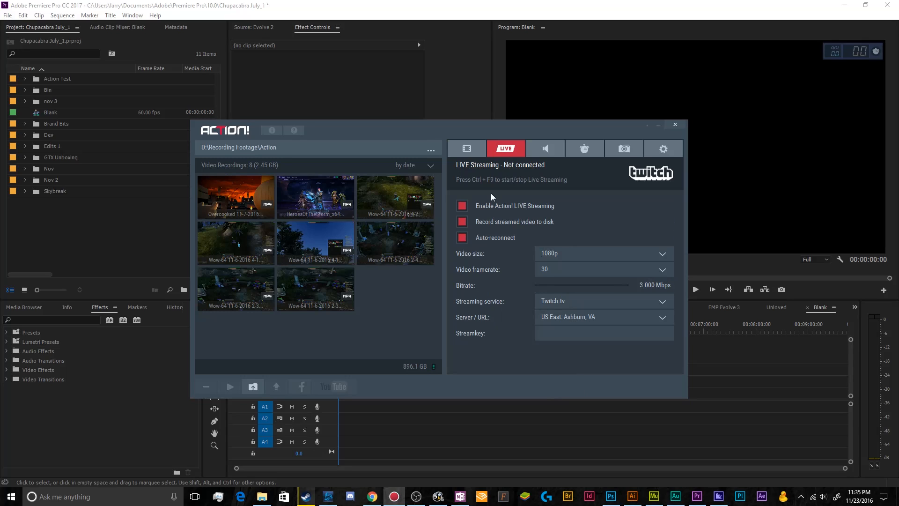
click(473, 151)
click(513, 149)
click(553, 253)
click(553, 253)
click(553, 252)
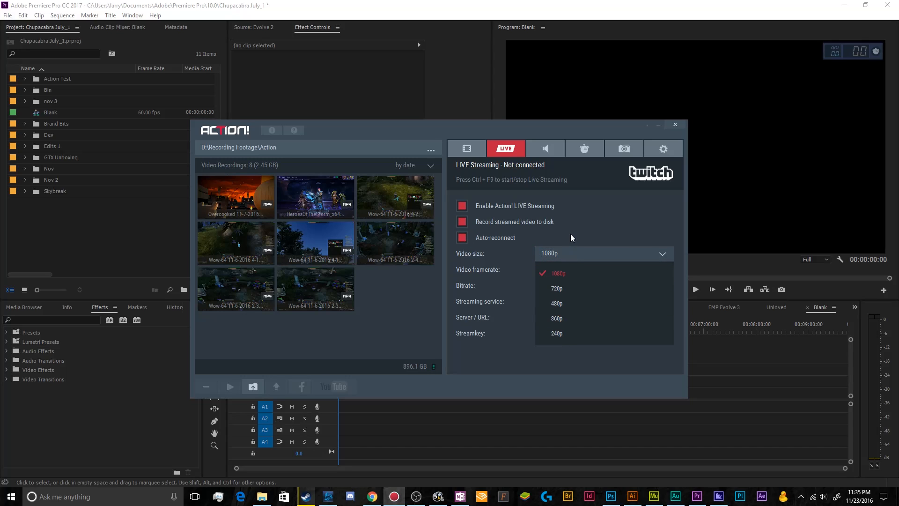
click(570, 238)
click(553, 271)
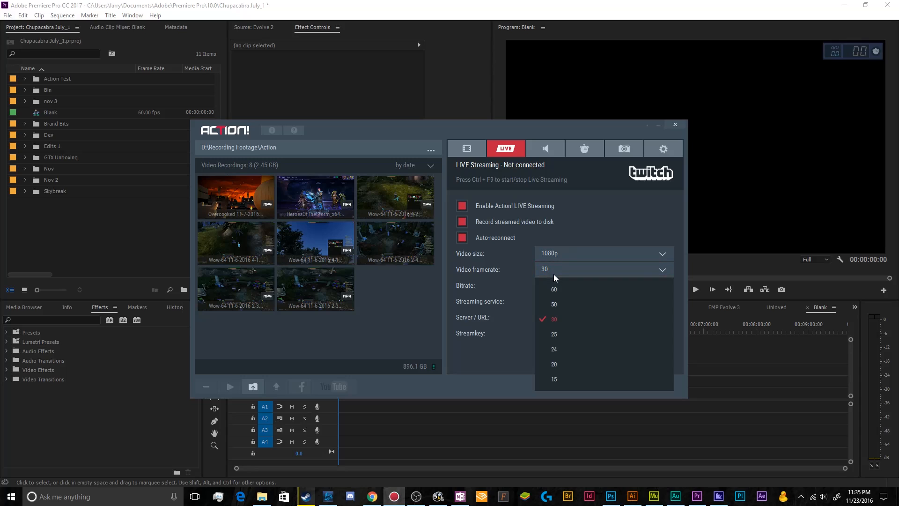
click(510, 275)
Step: Try a live streaming framerate of 60 and bitrate changes, and return them to 30 and 3.000 Mbps
drag(626, 291, 530, 292)
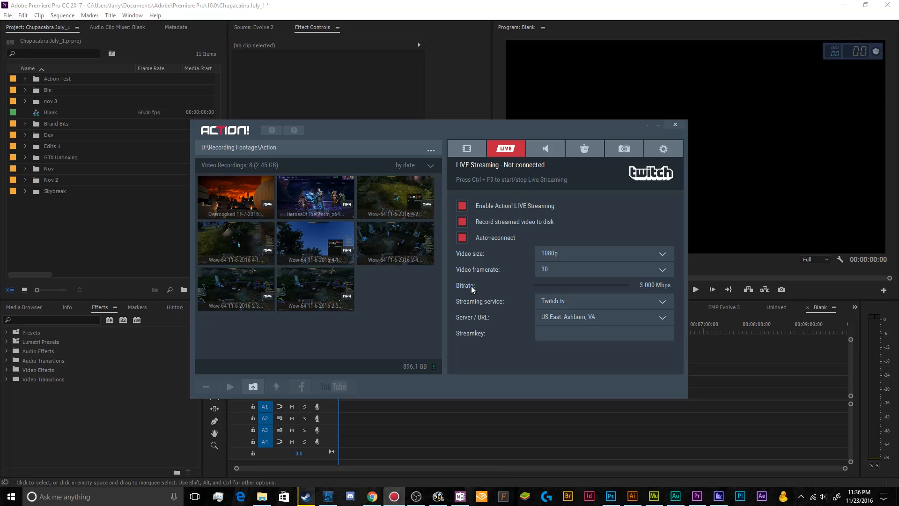
click(550, 272)
click(555, 292)
click(625, 270)
click(585, 315)
mouse_move(553, 293)
mouse_down()
mouse_move(568, 293)
mouse_move(557, 294)
mouse_up()
drag(557, 293, 529, 288)
Step: Try Custom as the streaming service and set it back to Twitch.tv
click(558, 302)
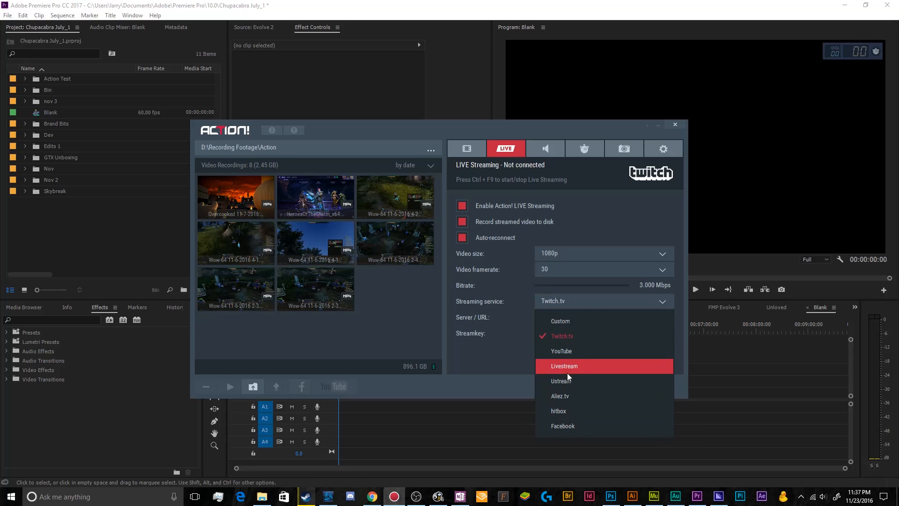
click(559, 322)
click(544, 322)
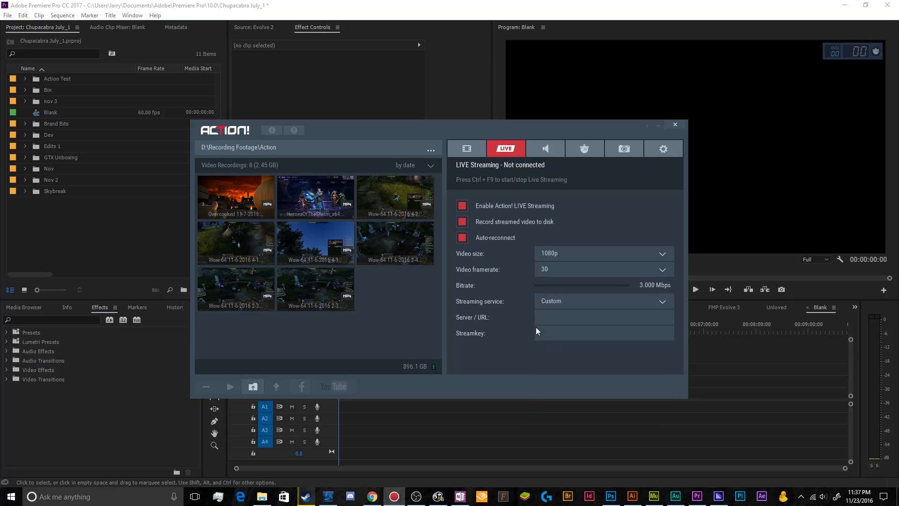
click(547, 305)
click(548, 331)
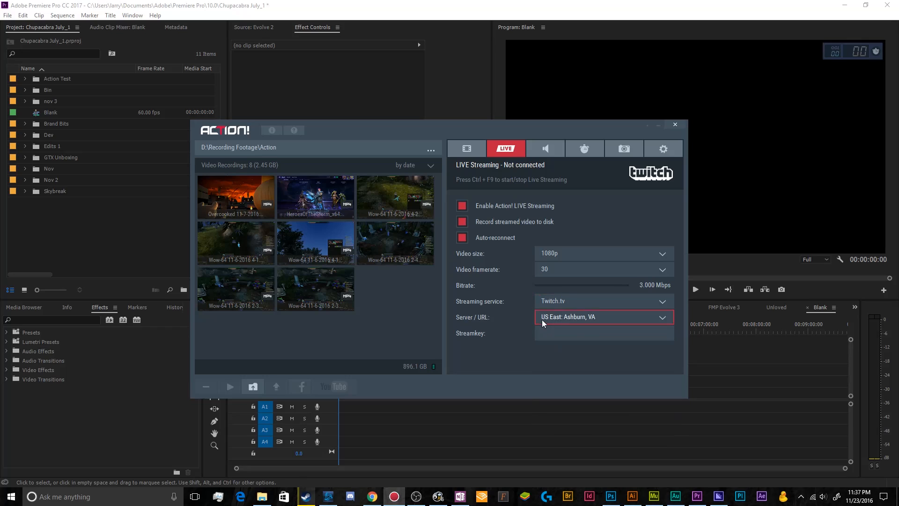
Step: Set the streaming service to YouTube and go to the empty stream key entry
click(569, 307)
click(564, 350)
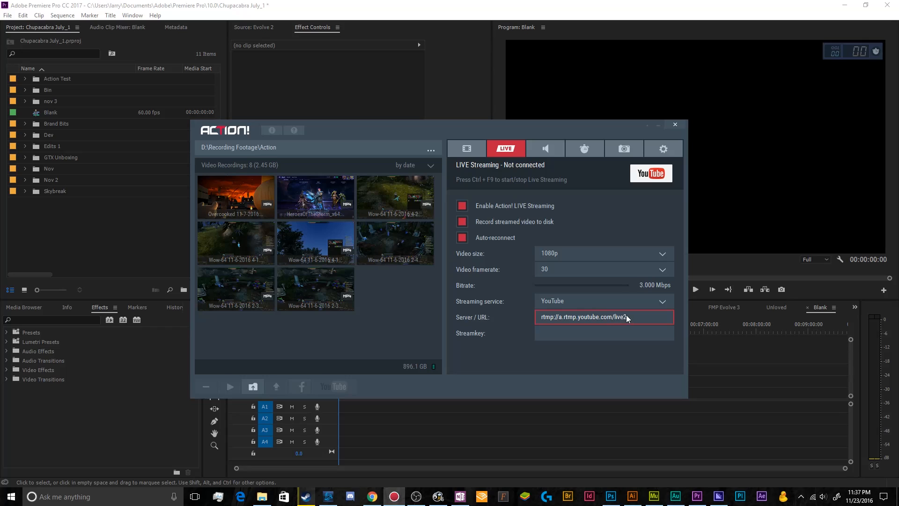
click(568, 337)
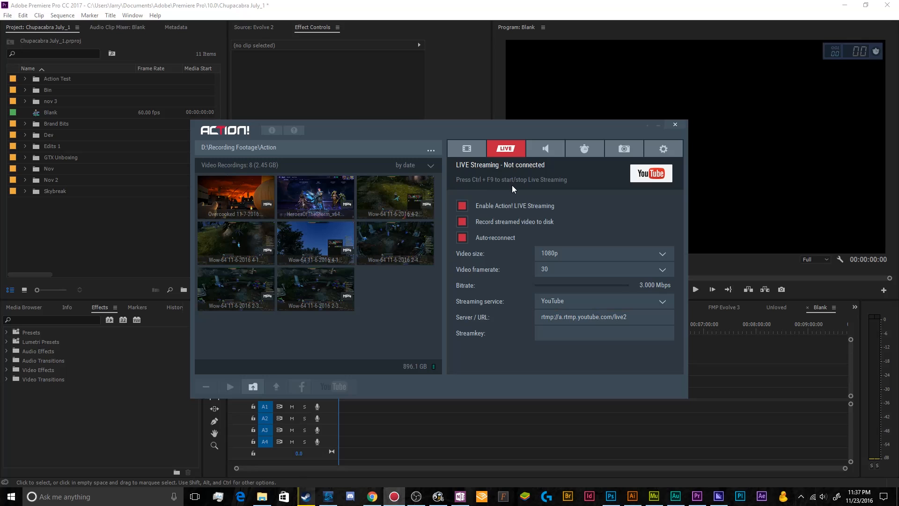
Step: Review the audio recording settings, including the output format, duration limit and microphone recording options
click(546, 152)
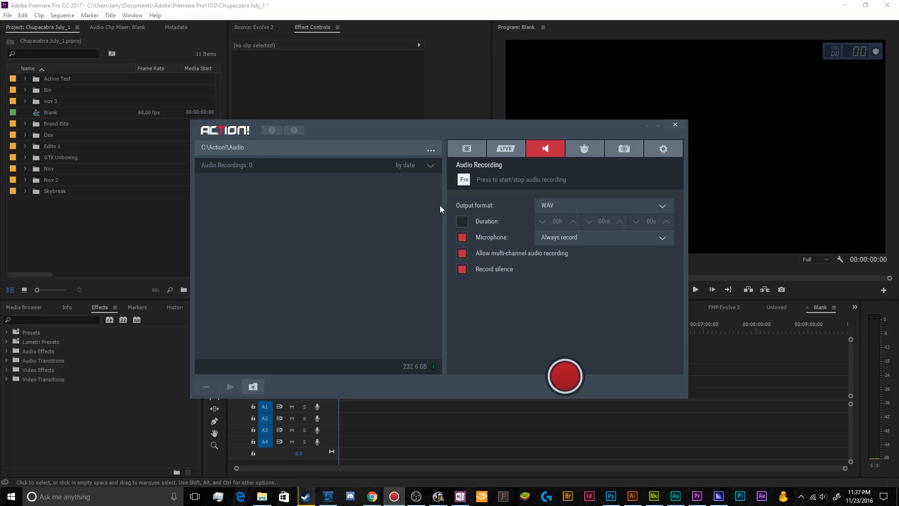
click(540, 205)
click(540, 207)
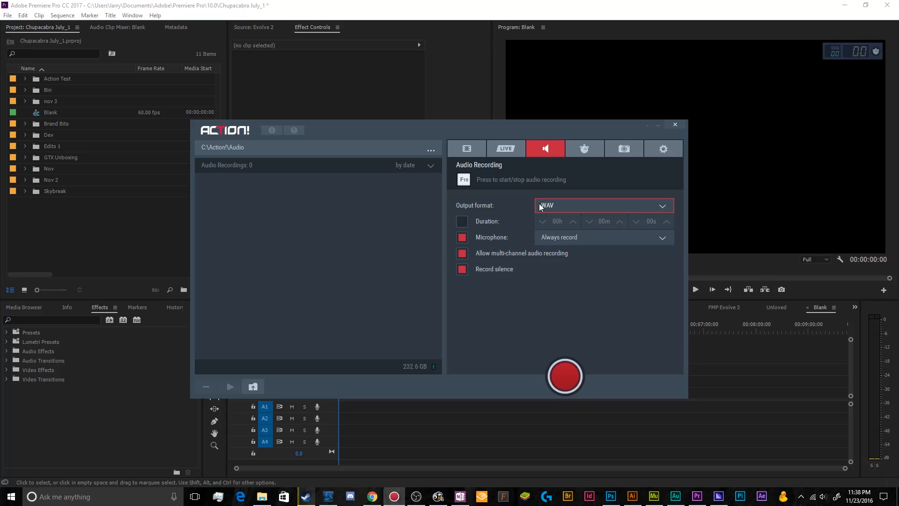
click(464, 221)
click(463, 221)
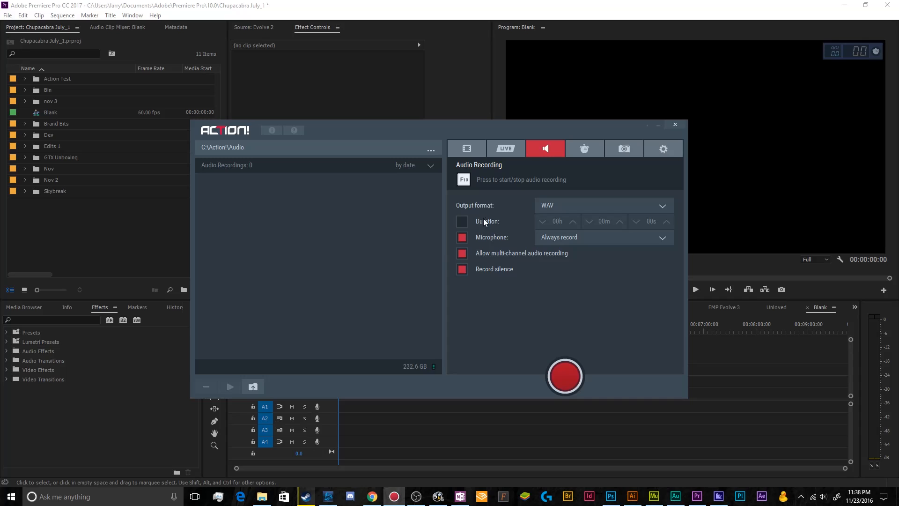
click(552, 238)
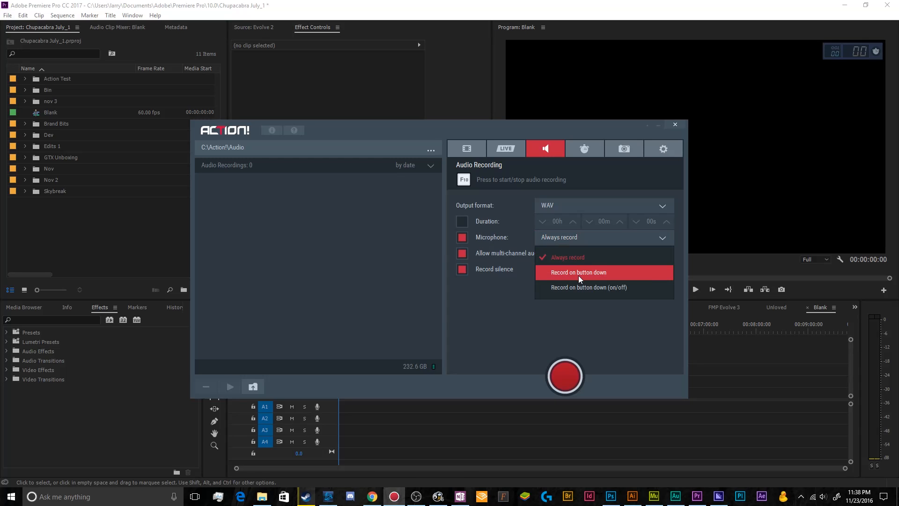
click(491, 294)
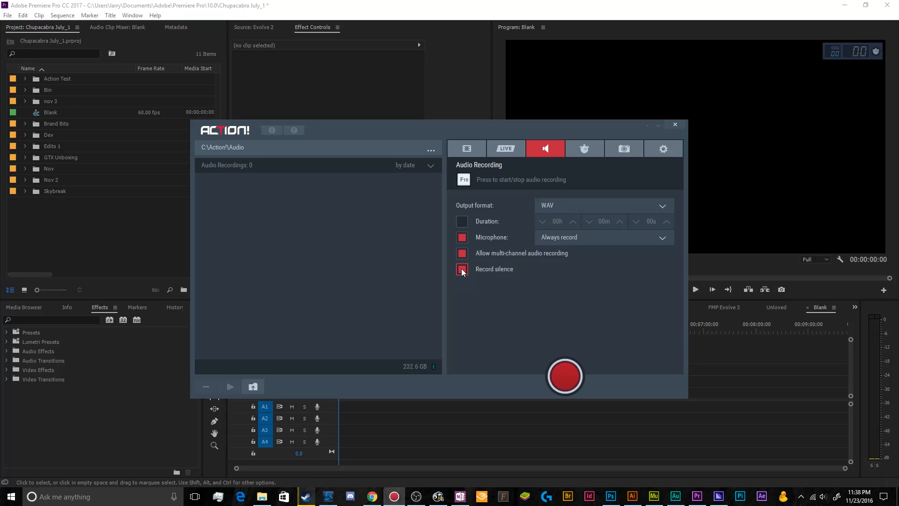
Step: View the benchmarking settings and review the file formats available for captured screenshots
click(585, 148)
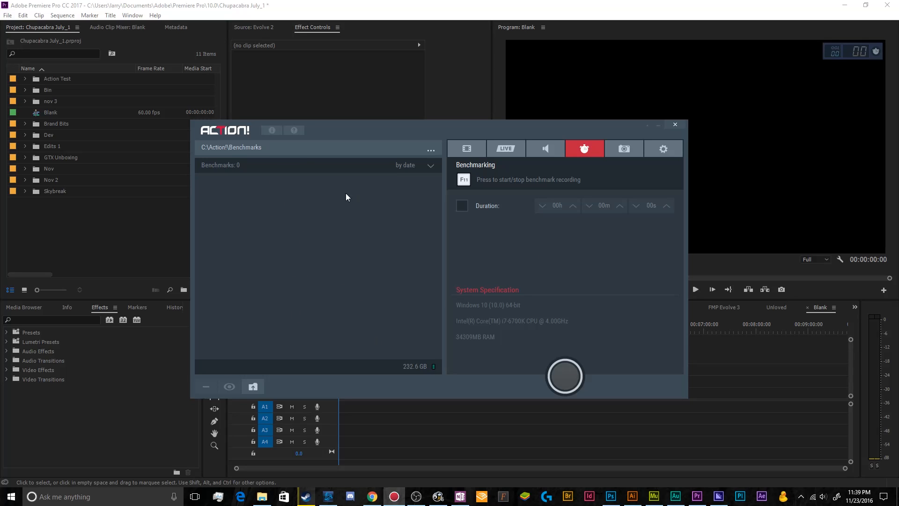
click(627, 149)
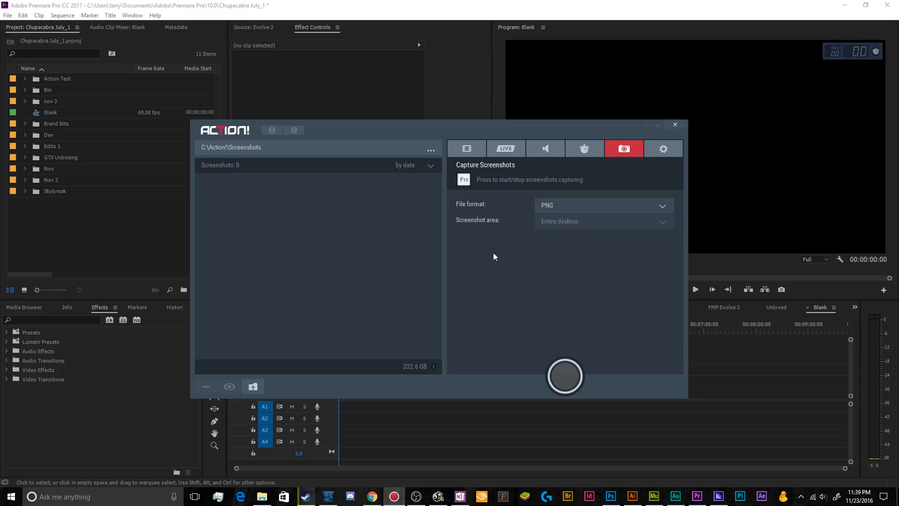
click(547, 206)
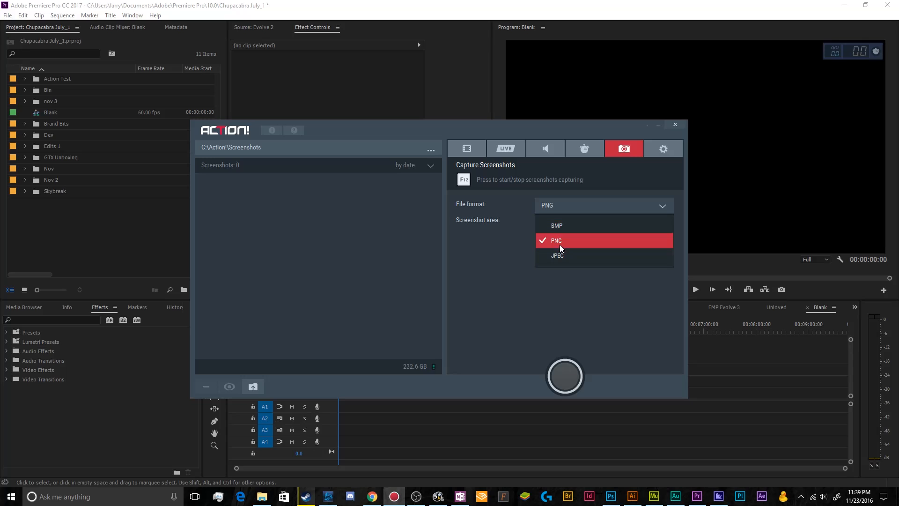
click(562, 284)
Step: Look through the general, video recording, audio and overlay graphics settings
click(658, 154)
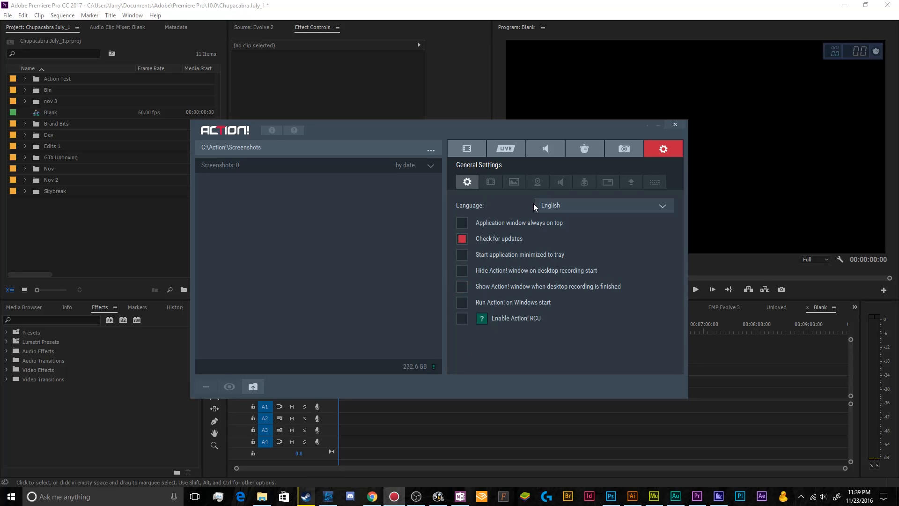
click(491, 182)
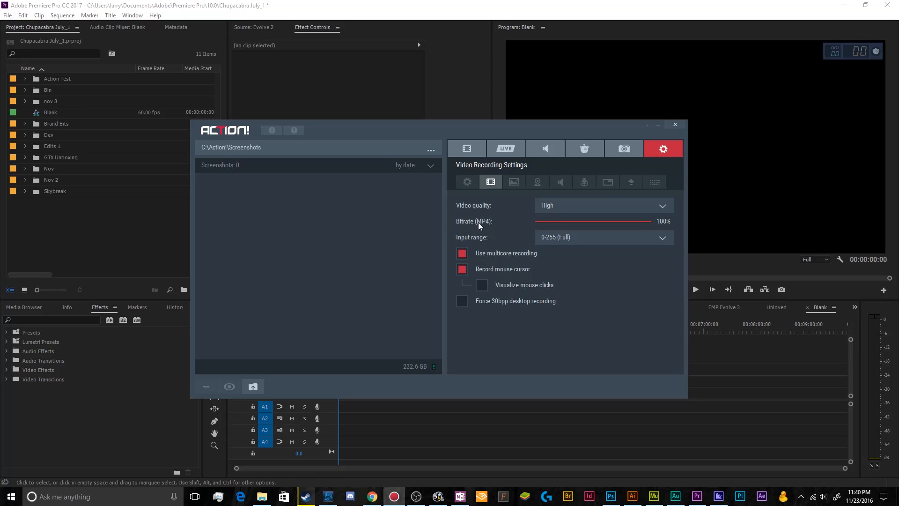
click(568, 182)
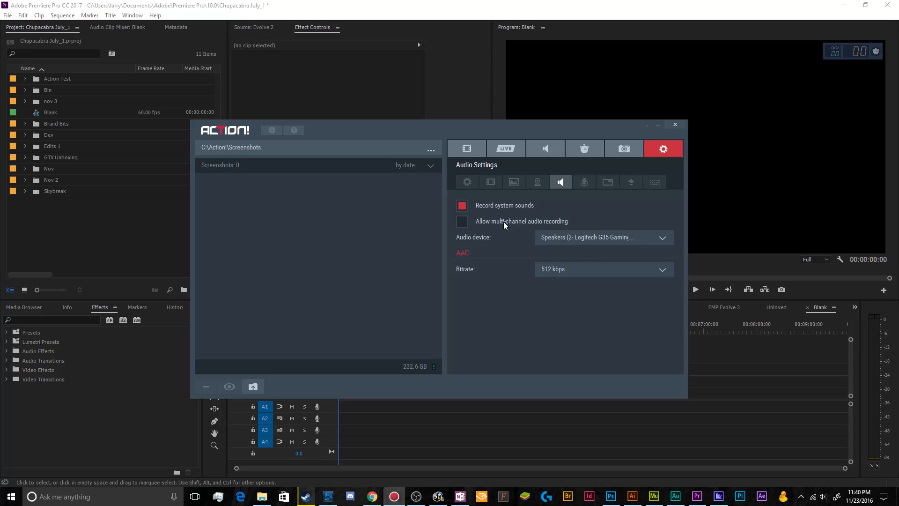
click(492, 183)
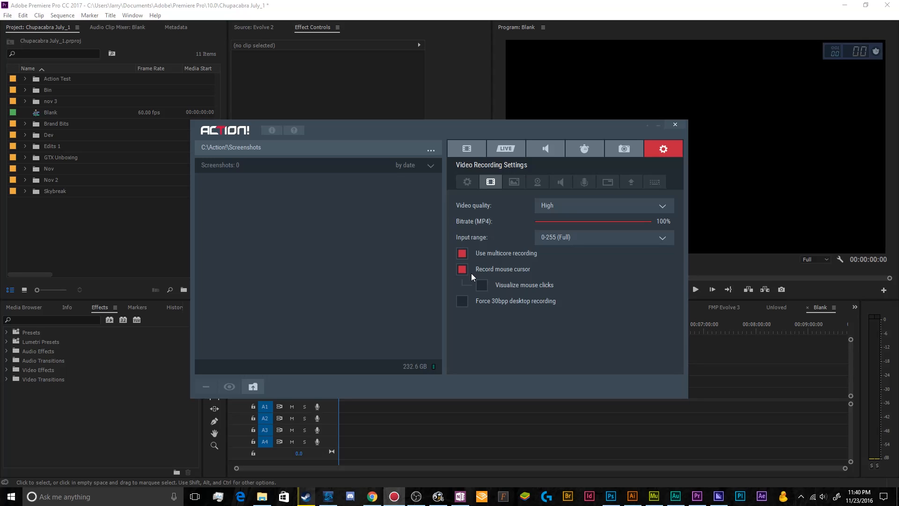
click(515, 184)
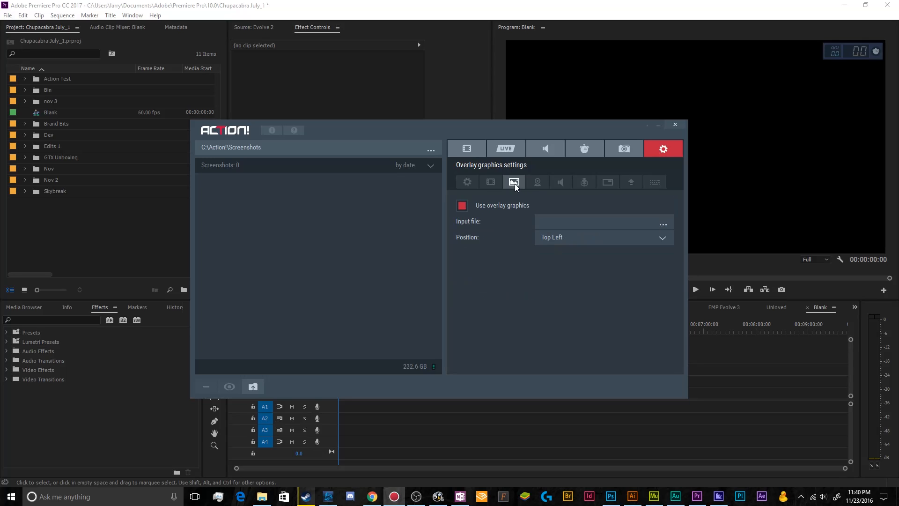
Step: Examine the microphone settings alongside the system audio settings, including device, volume and separate track recording
click(584, 184)
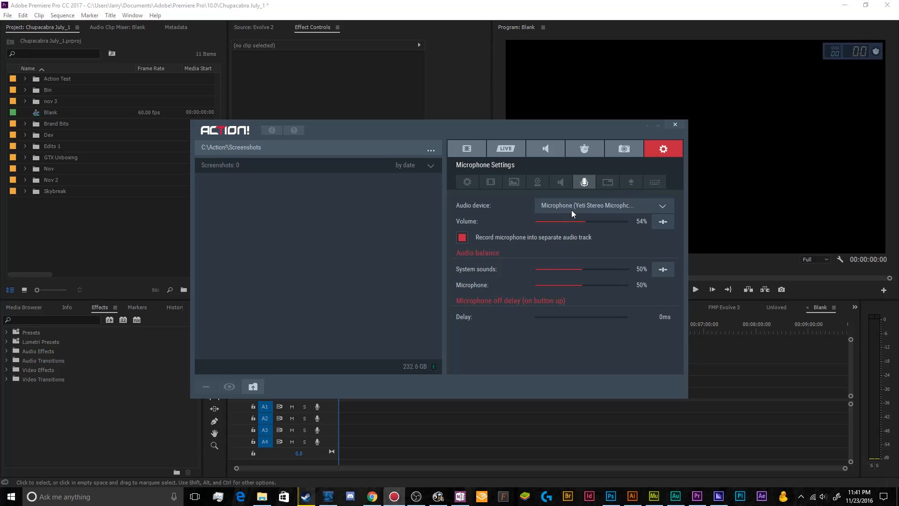
click(571, 182)
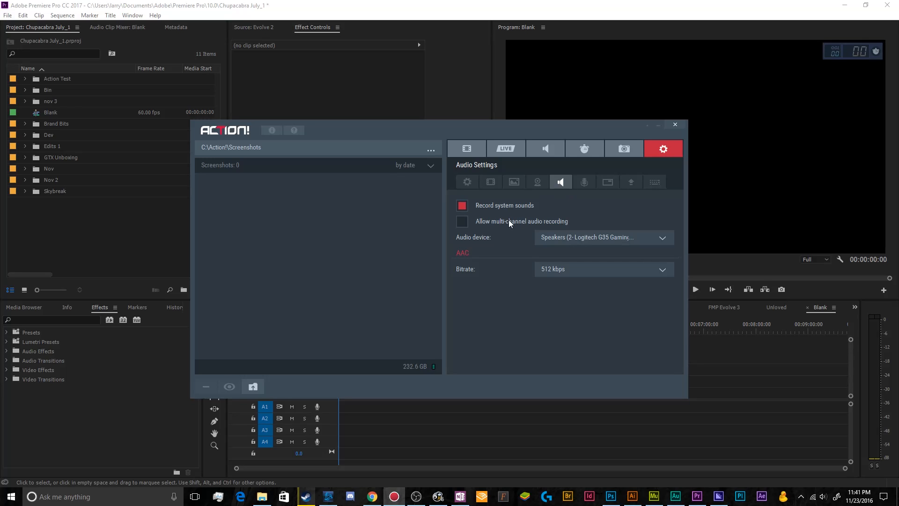
click(586, 184)
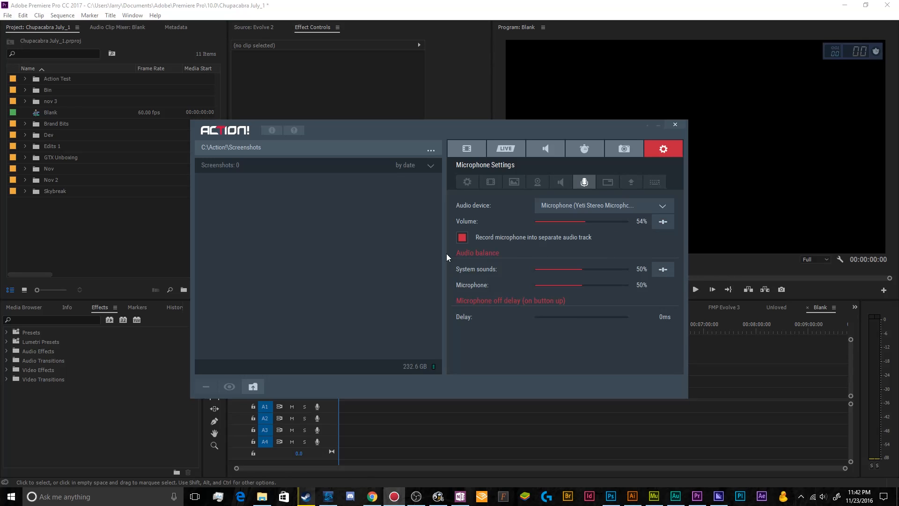
Step: Review the system audio settings, including the AAC bitrate choices and the available audio devices
click(557, 183)
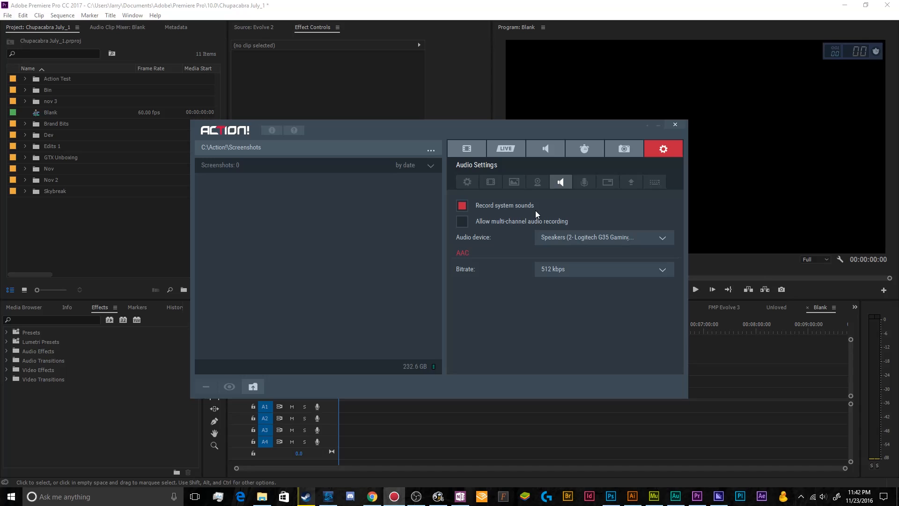
click(545, 269)
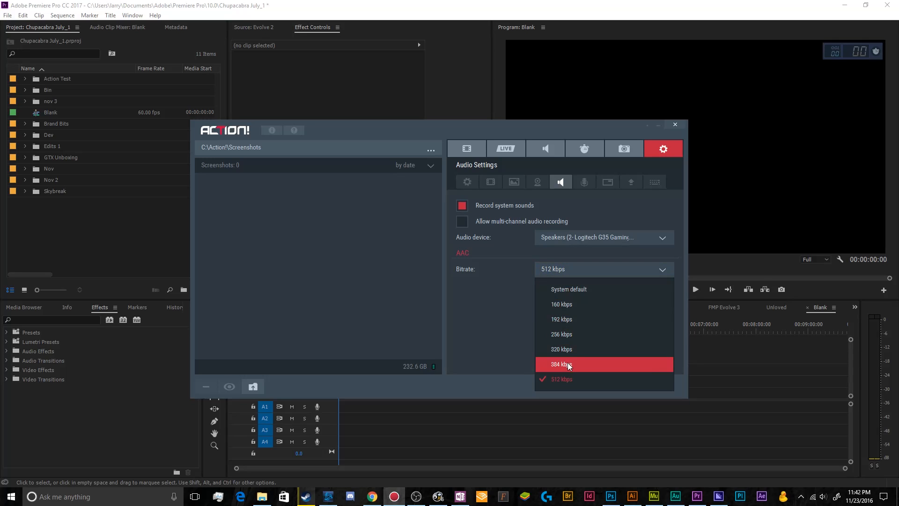
click(525, 351)
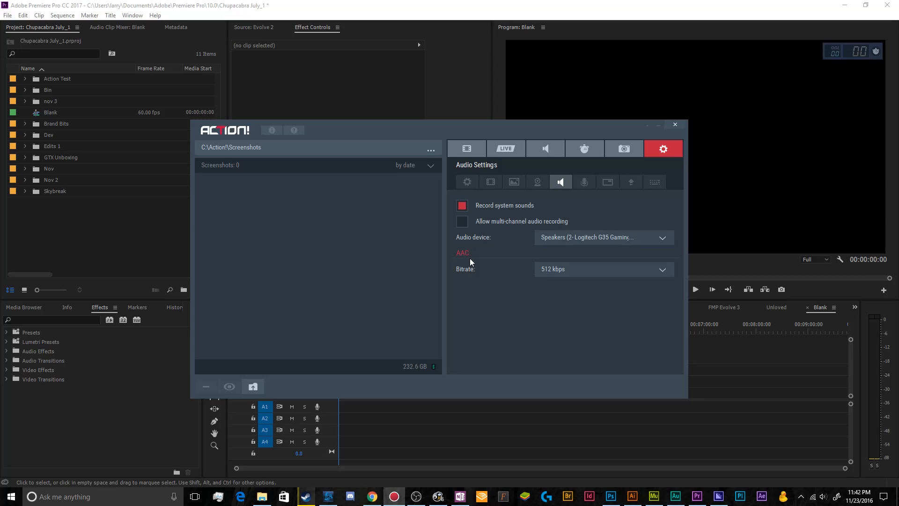
click(581, 268)
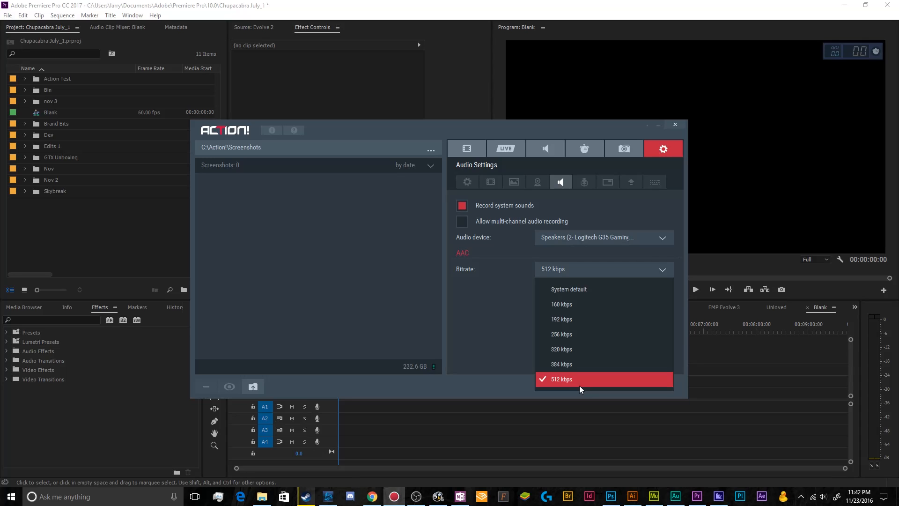
click(466, 329)
click(558, 239)
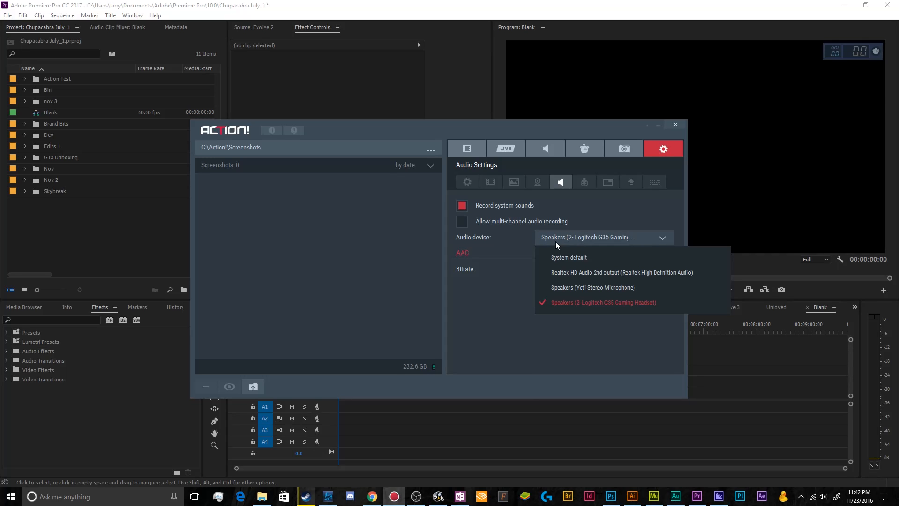
click(591, 306)
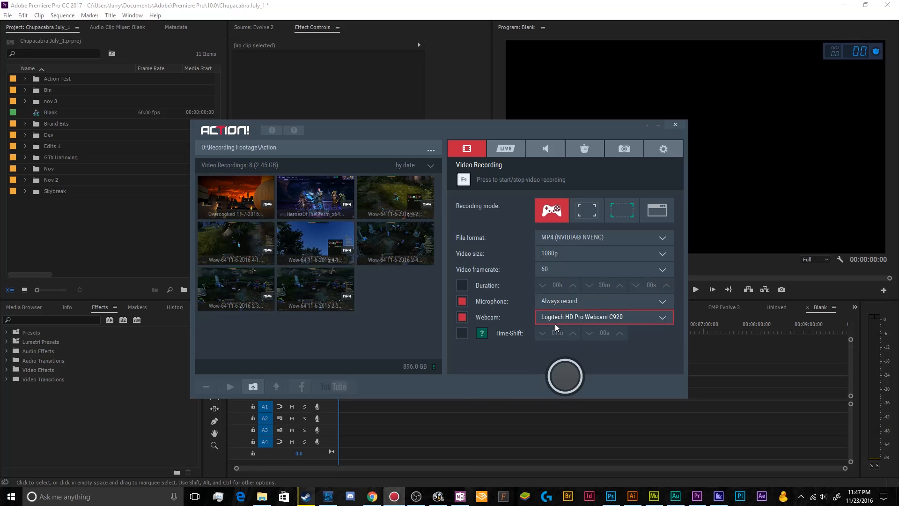
Step: Switch webcam recording off and back on for video recording, and check the list of webcam devices
click(478, 317)
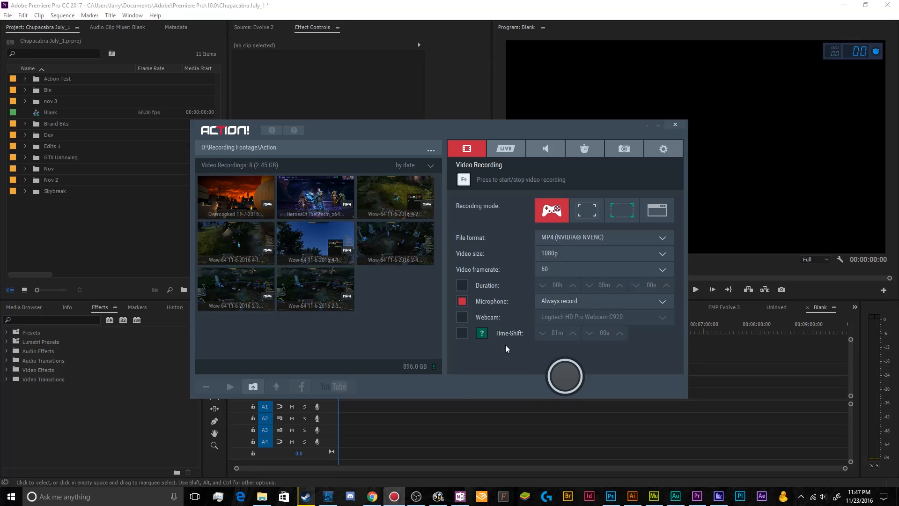
click(463, 319)
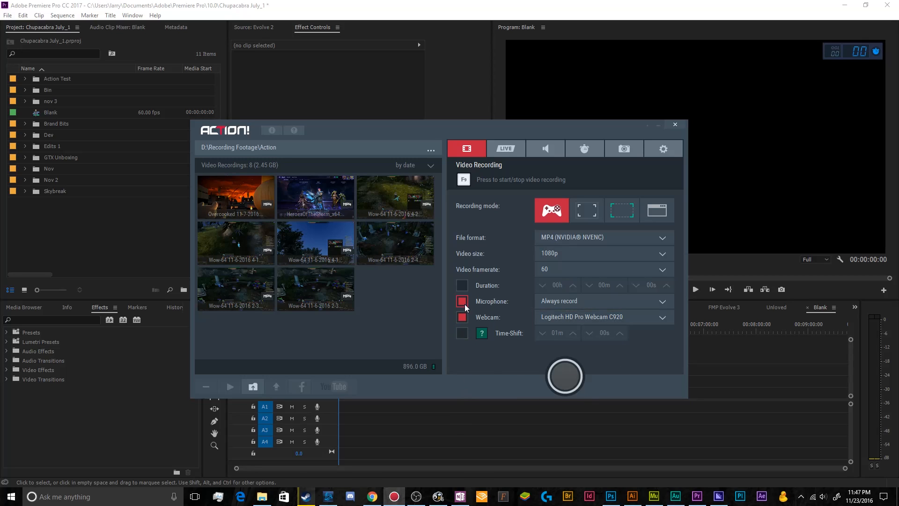
click(567, 317)
click(510, 369)
Step: Review the webcam settings, including the recording mode options and the available capture resolutions
click(665, 149)
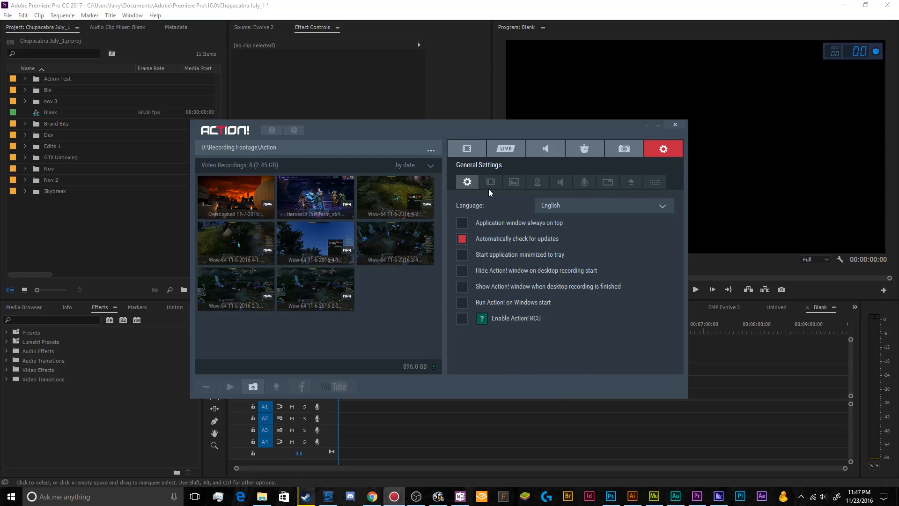
click(535, 185)
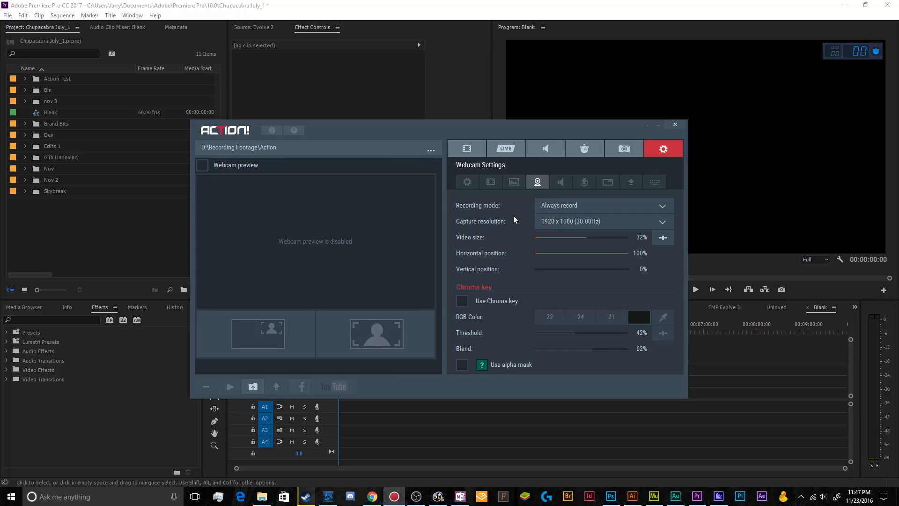
click(570, 207)
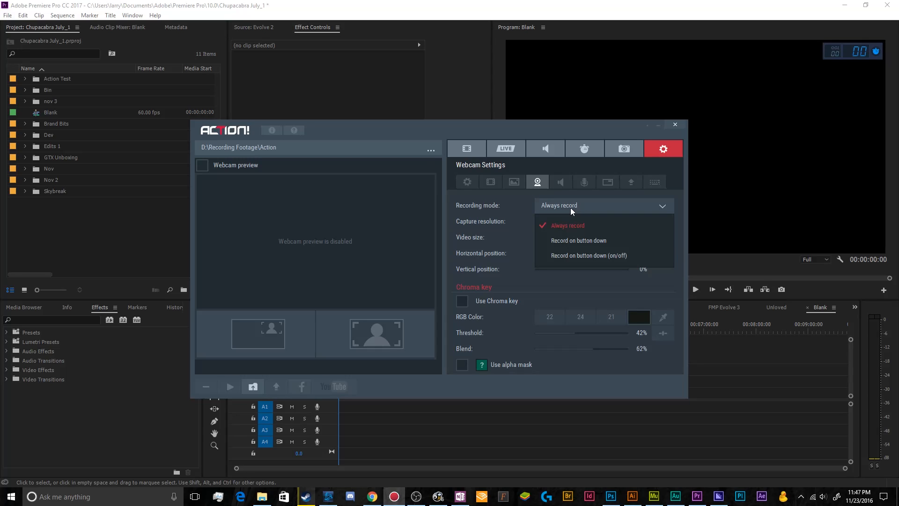
click(571, 207)
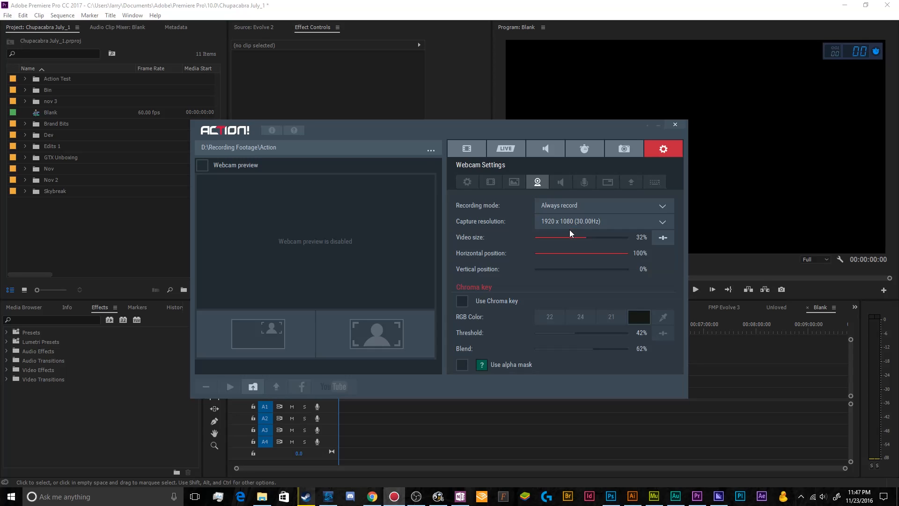
click(569, 222)
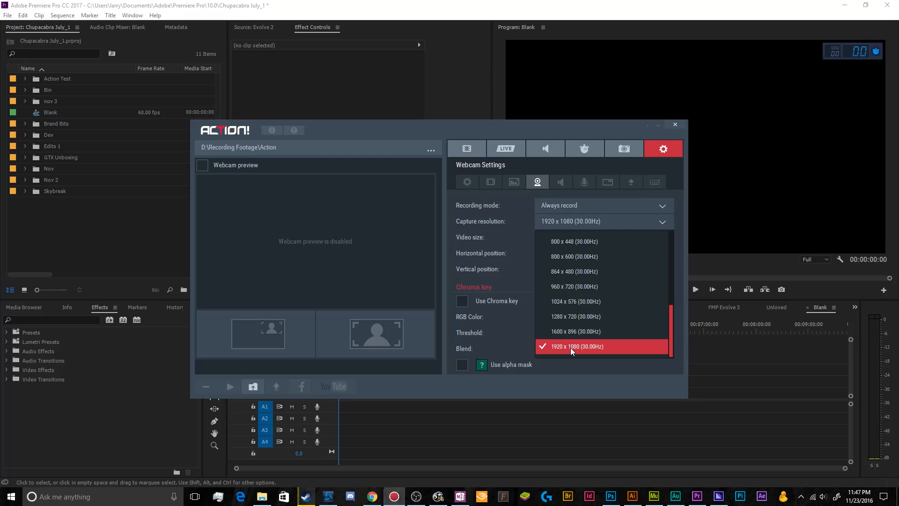
click(498, 241)
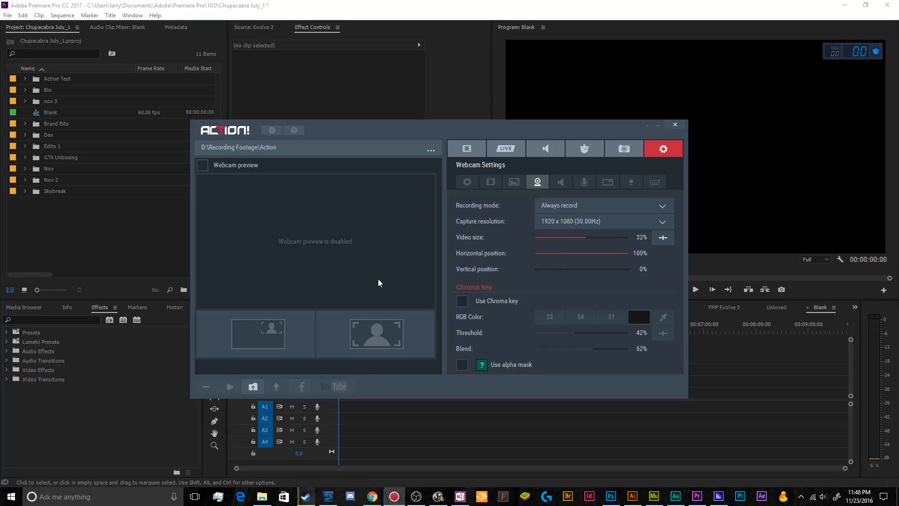
Step: Enable the webcam preview and compare the full-frame webcam view with the positioned overlay view
click(206, 167)
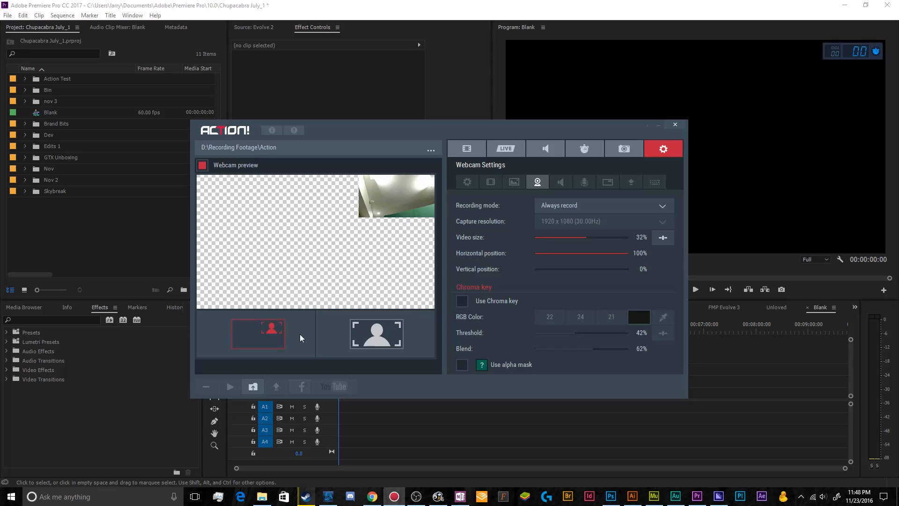
click(336, 337)
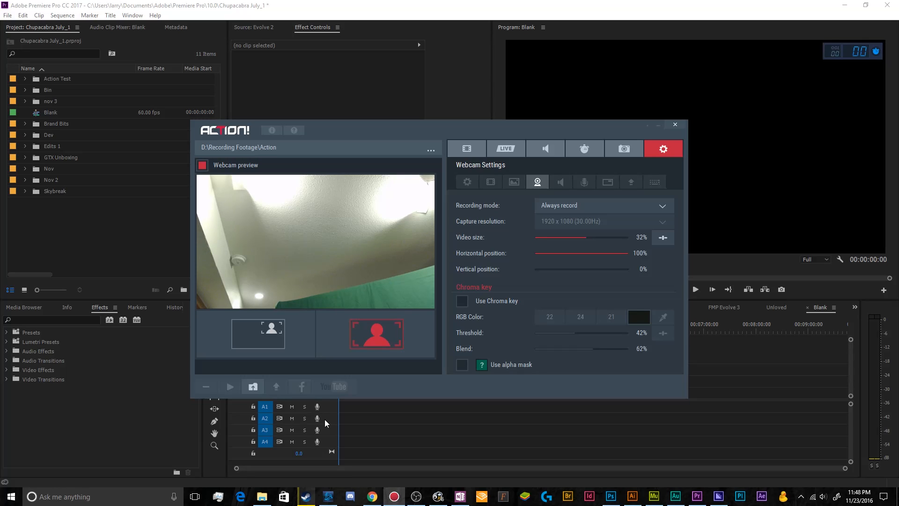
click(264, 342)
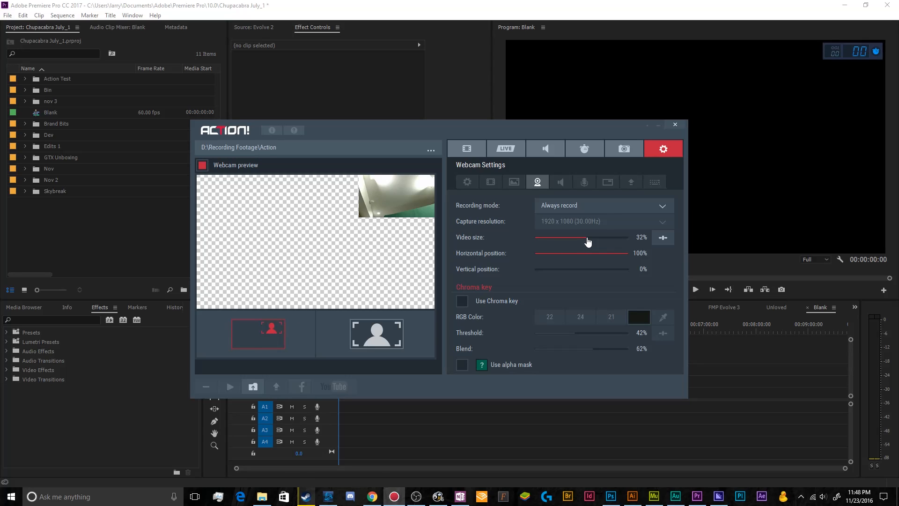
Step: Set the webcam overlay's video size to 30%, horizontal position to 1% and vertical position to 99%
drag(588, 241, 585, 241)
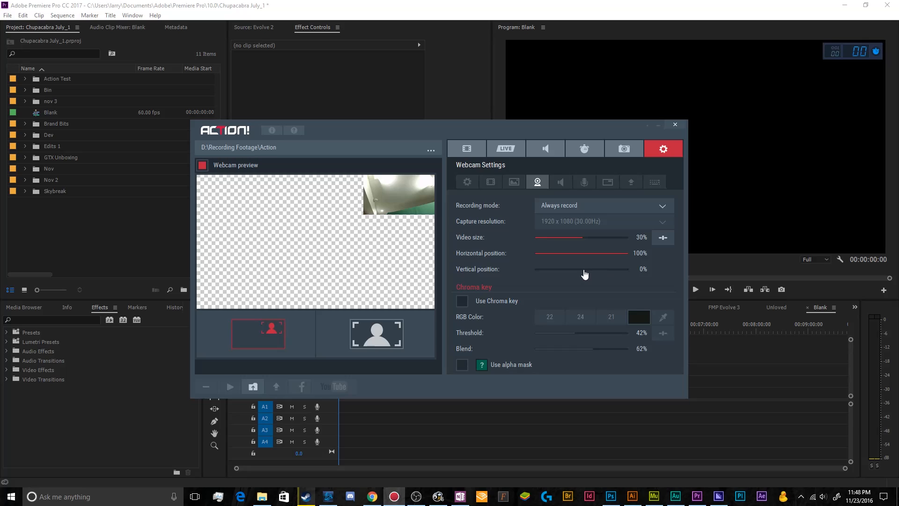
drag(604, 253, 627, 272)
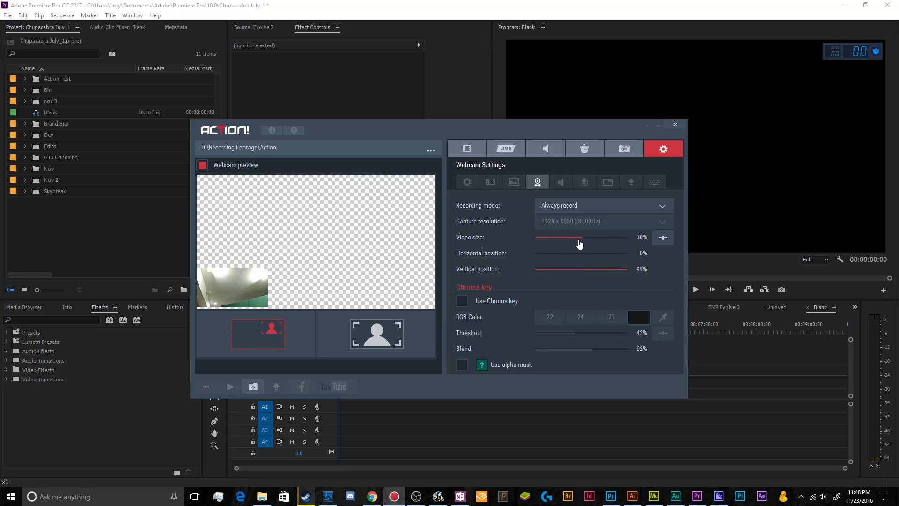
mouse_move(538, 258)
mouse_down()
mouse_move(546, 258)
mouse_move(537, 257)
mouse_up()
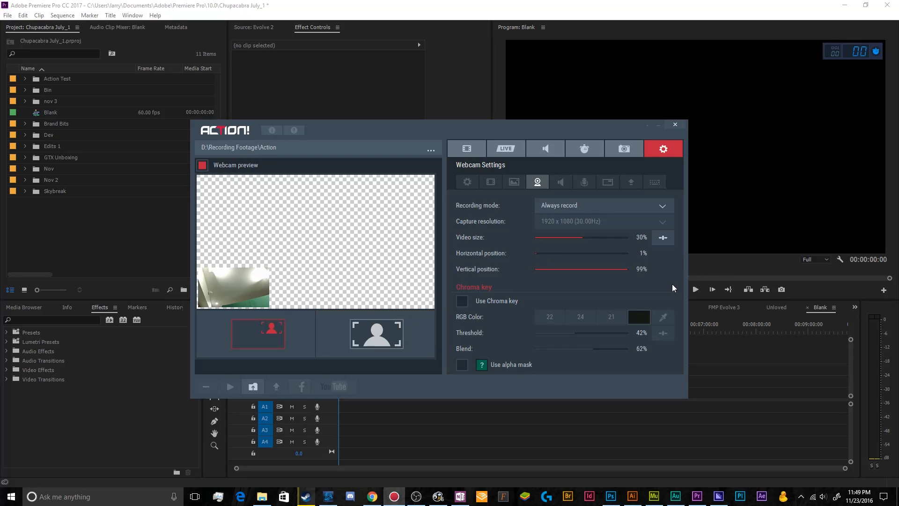
Step: Enable the webcam chroma key and sample the green backdrop as the key color, RGB 53, 95, 71
click(474, 309)
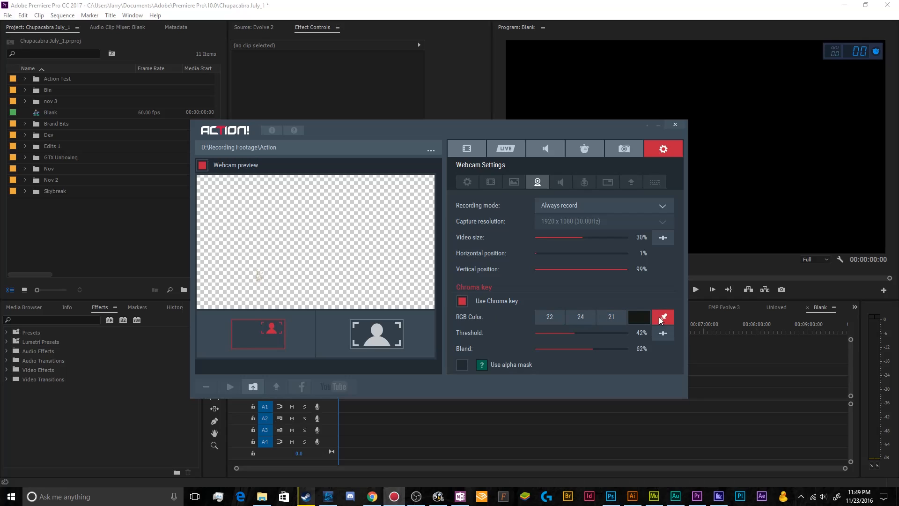
click(464, 304)
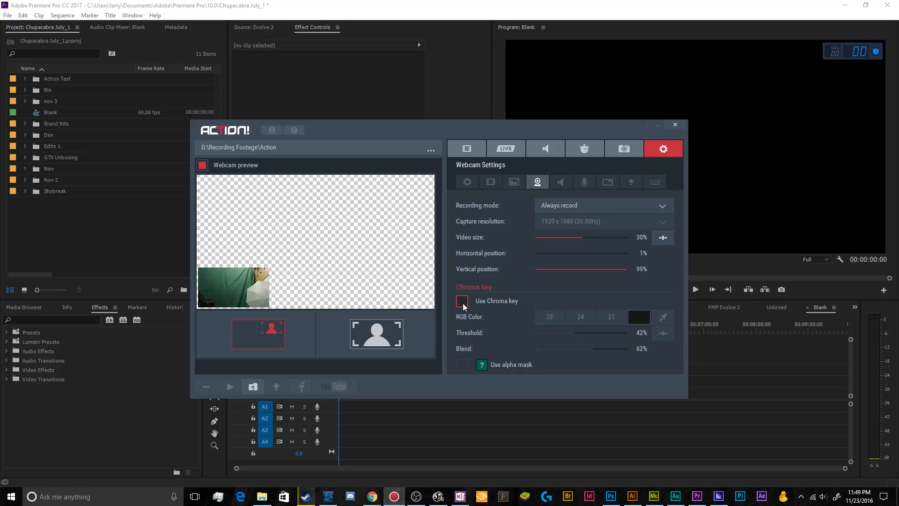
click(462, 303)
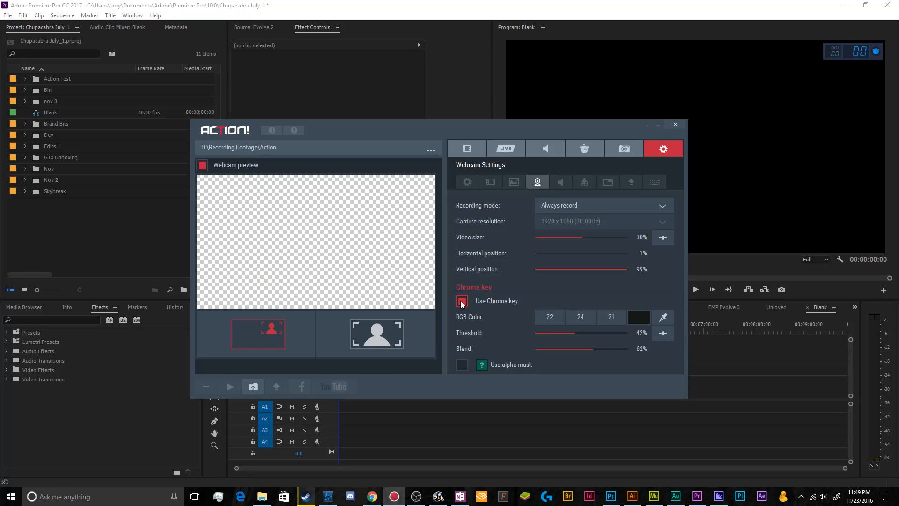
click(664, 317)
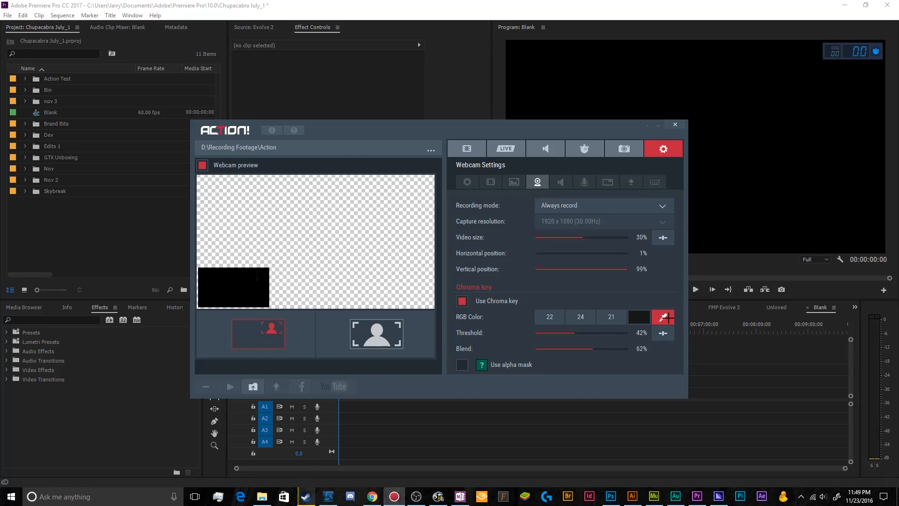
click(260, 295)
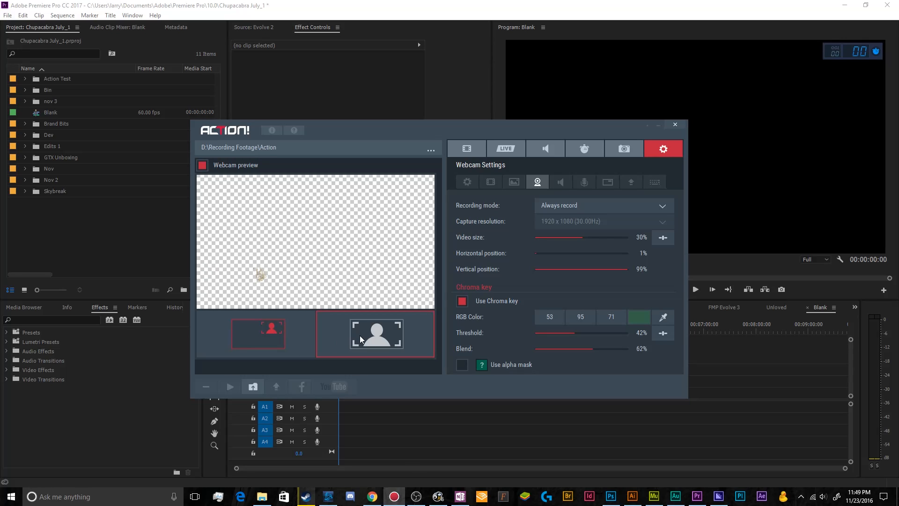
Step: Compare the webcam image with and without chroma key, leaving both the chroma key and the webcam preview disabled
click(462, 303)
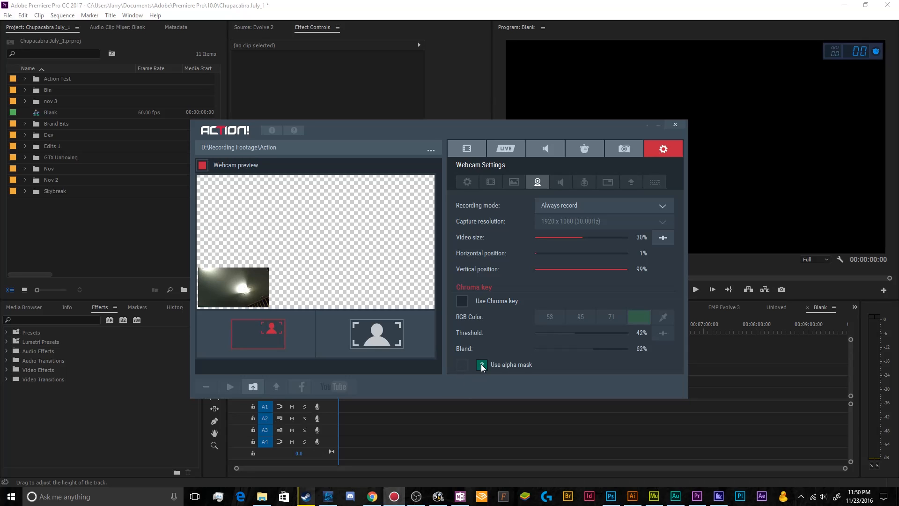
click(463, 301)
click(461, 368)
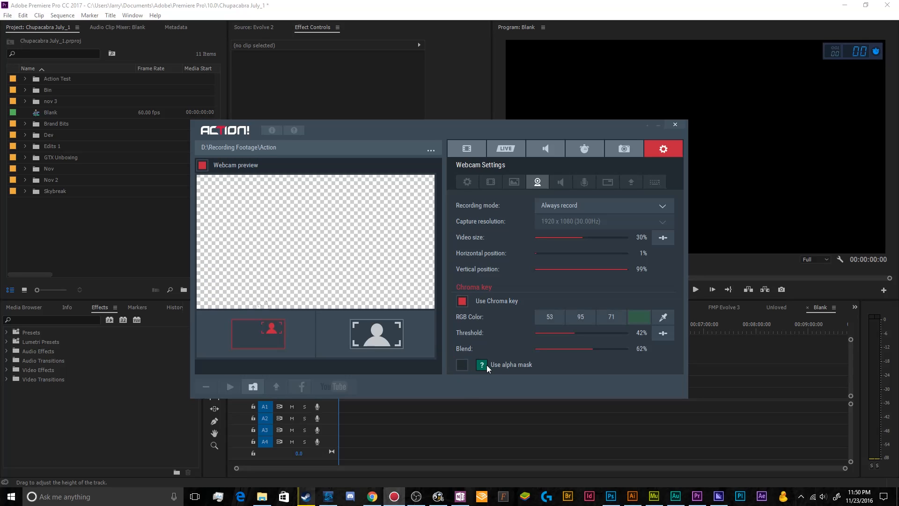
click(462, 302)
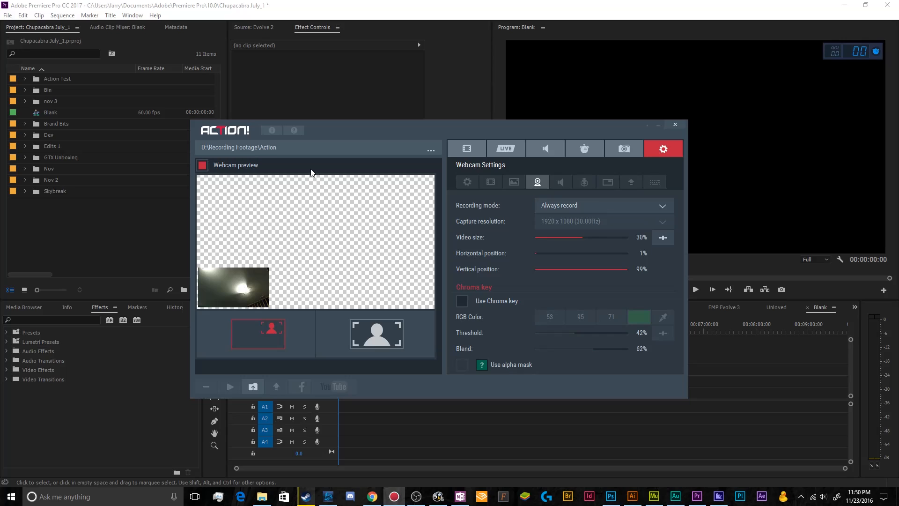
click(203, 164)
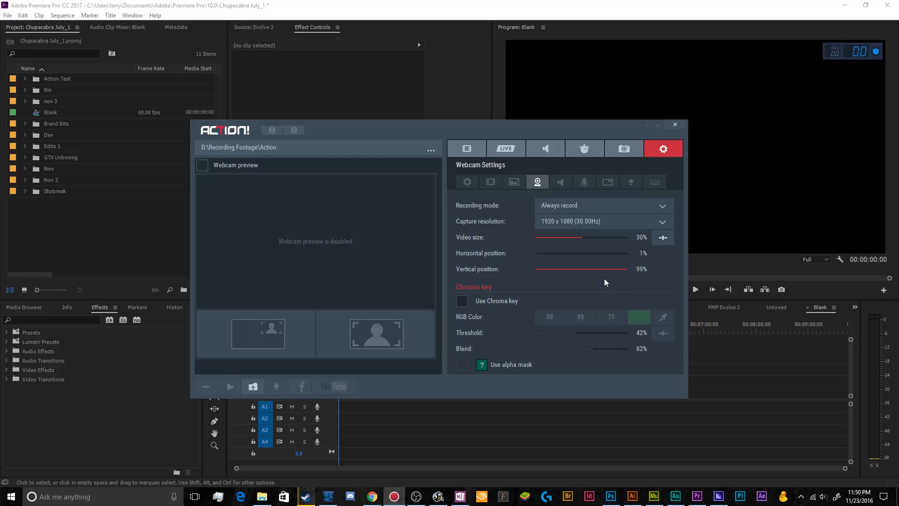
Step: Review the overlay graphics settings with their position options, and view the video recording settings
click(513, 183)
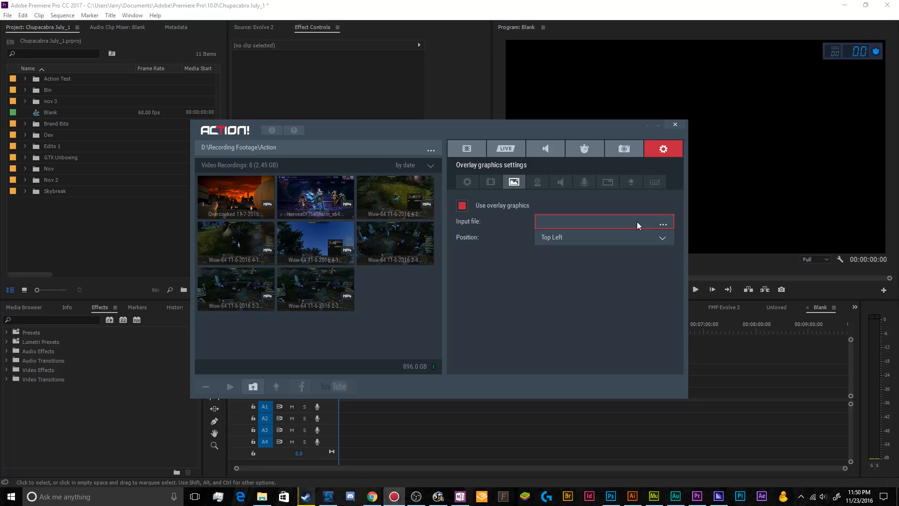
click(634, 237)
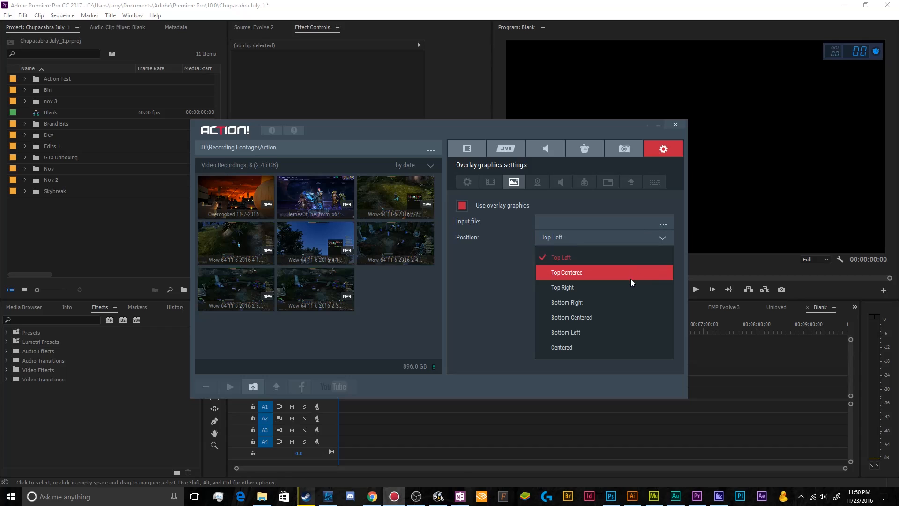
click(479, 267)
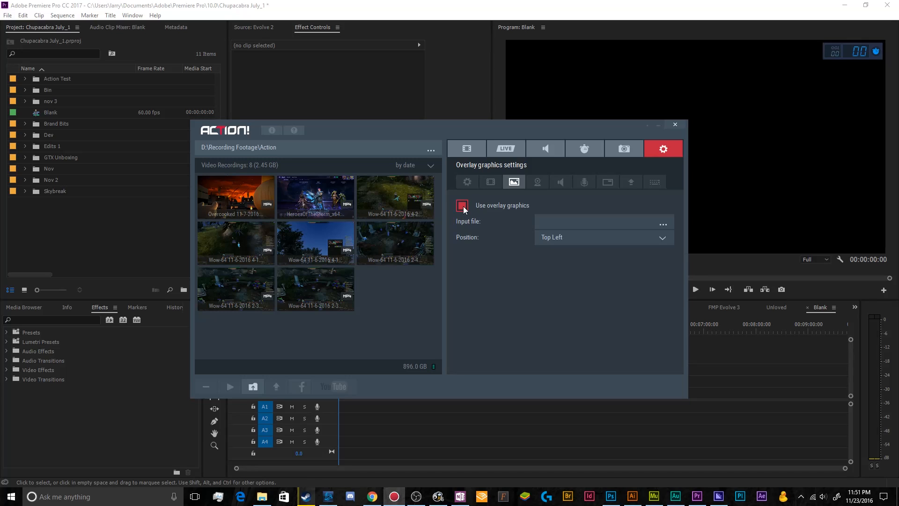
click(491, 182)
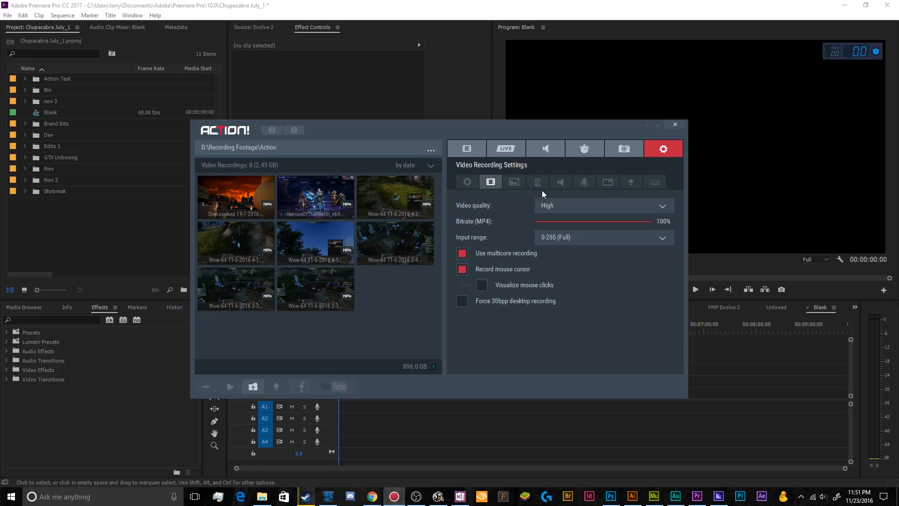
Step: Set the HUD startup position to top center in the HUD settings
click(607, 182)
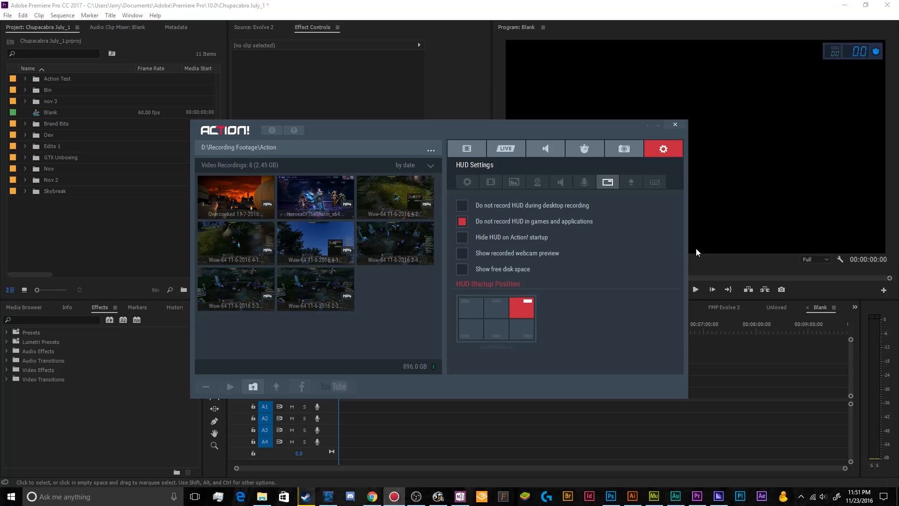
click(498, 309)
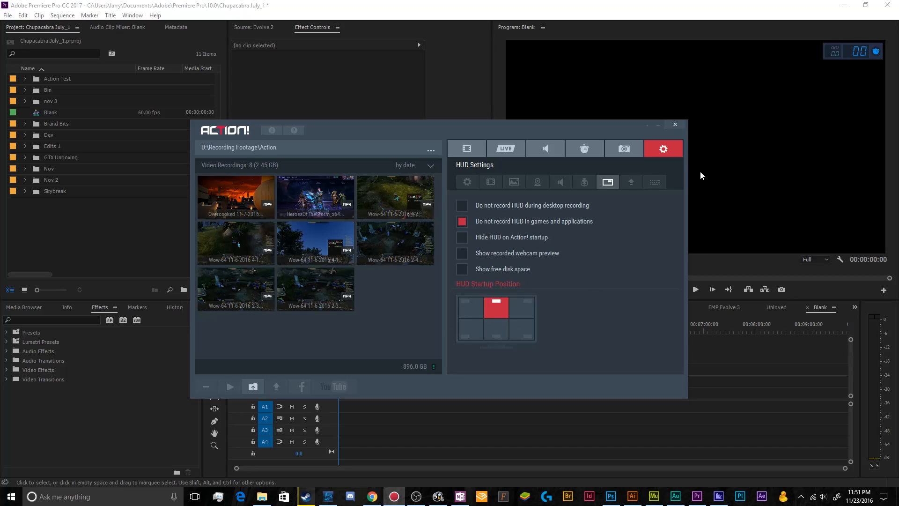
Step: Try several HUD startup positions and leave the HUD set to the top-right position
click(478, 306)
click(494, 331)
click(515, 334)
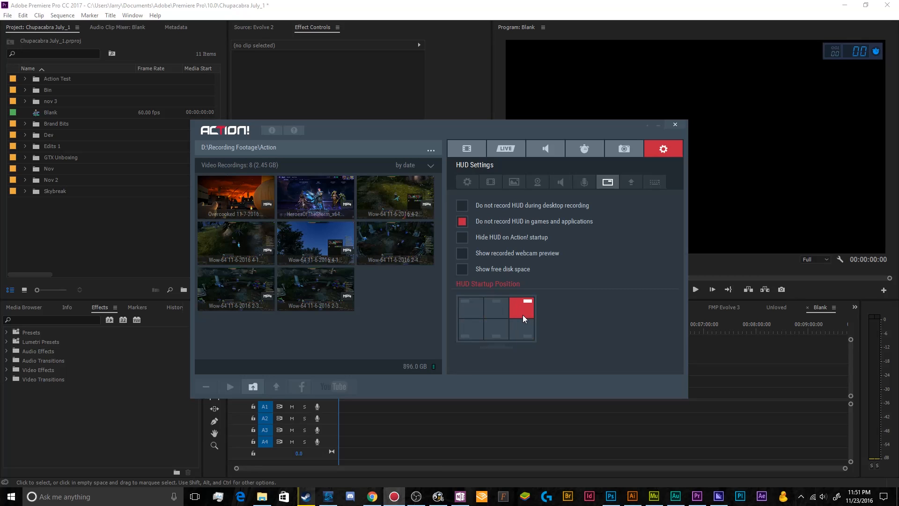
click(496, 305)
Step: Try the HUD options for showing free disk space, showing the recorded webcam preview and hiding on startup, leaving all three disabled
click(464, 270)
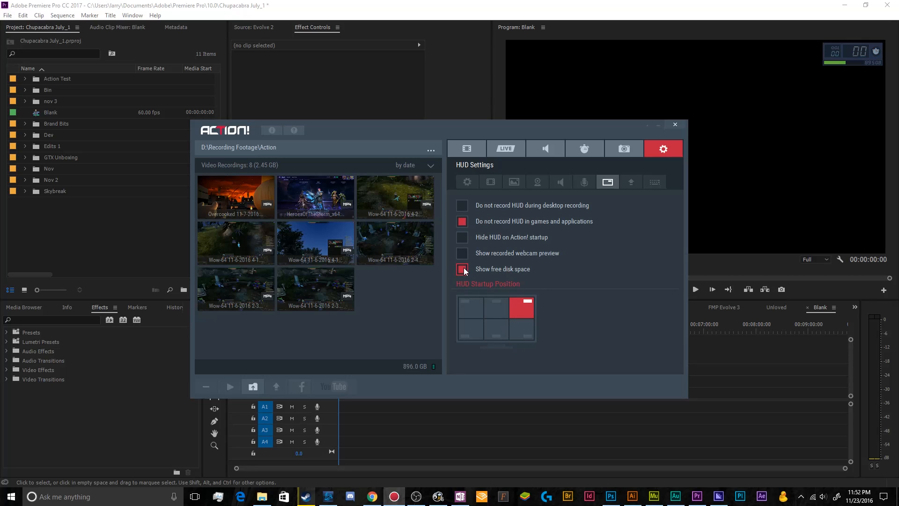
click(463, 271)
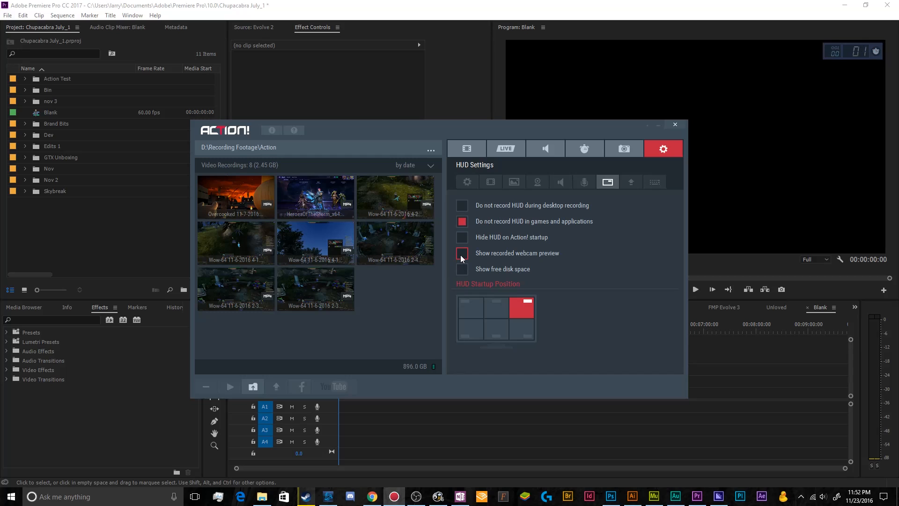
click(461, 254)
click(563, 287)
click(462, 240)
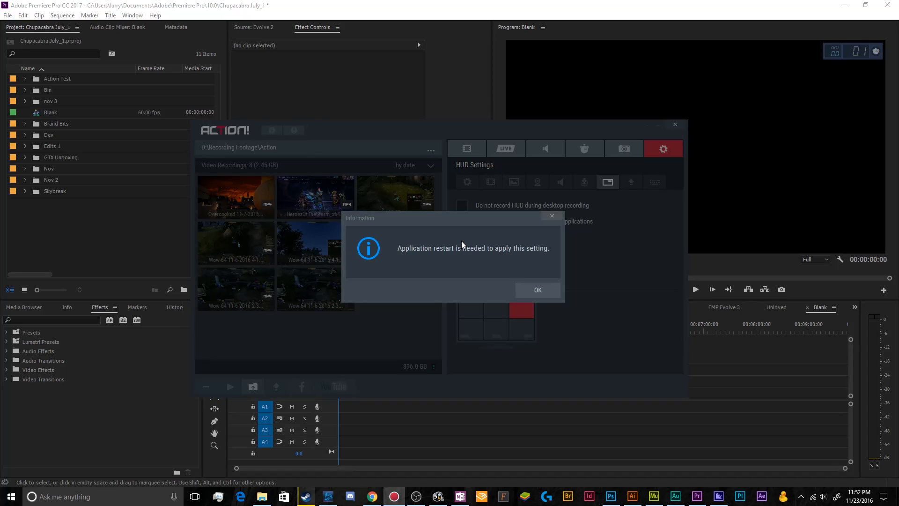
click(511, 282)
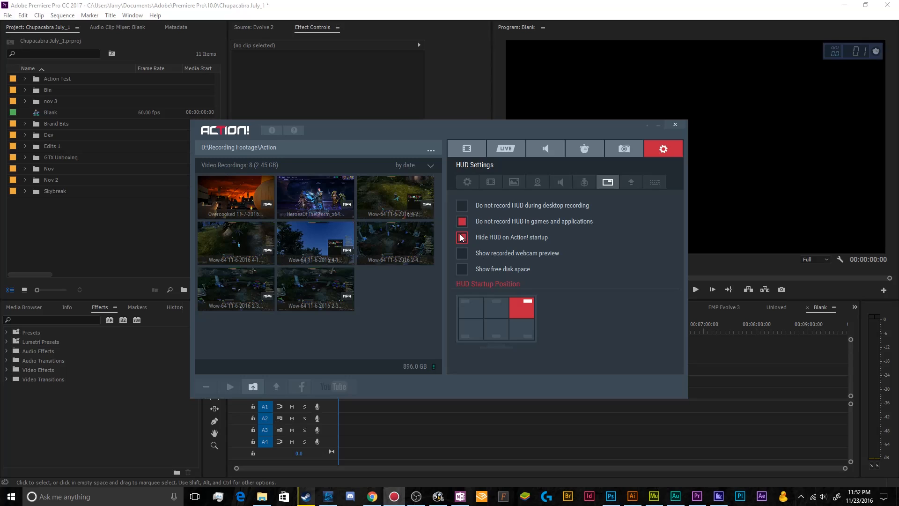
click(462, 238)
click(528, 287)
Step: In the export settings, keep NVIDIA NVENC as the hardware encoder and disable exporting mouse clicks visualizations
click(627, 184)
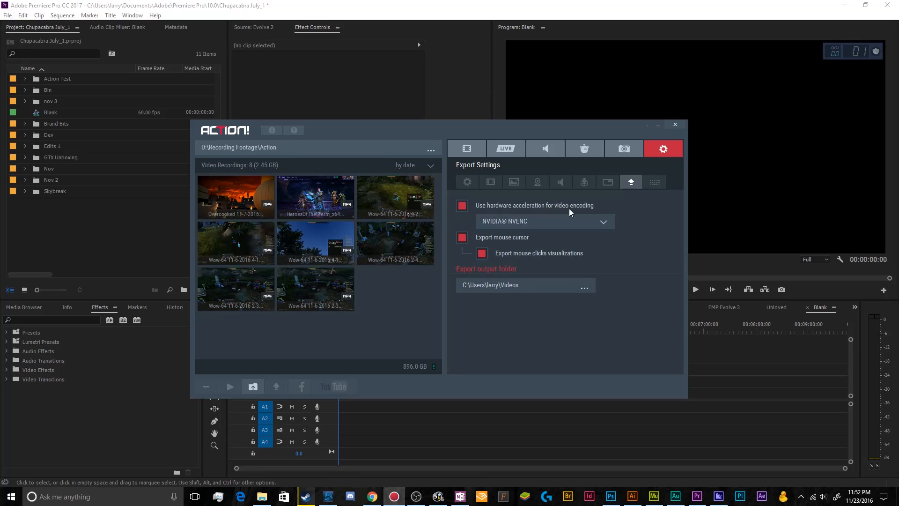
click(535, 218)
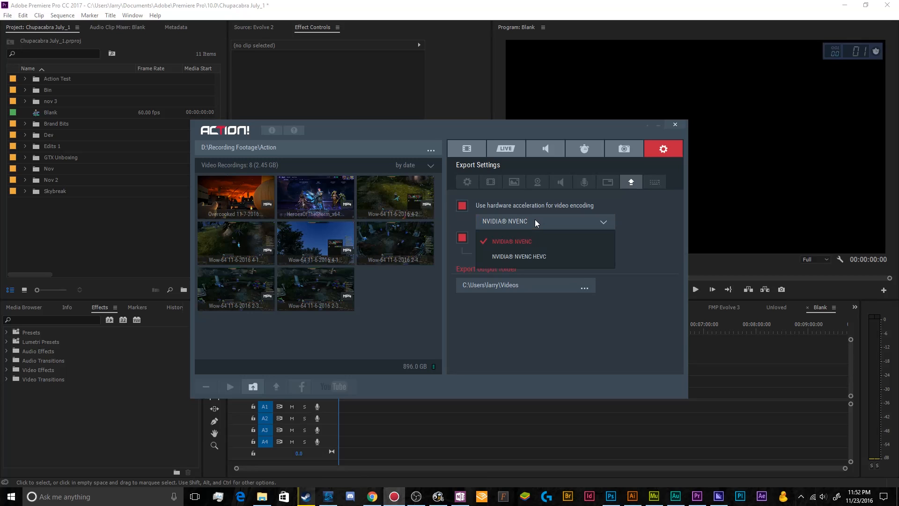
click(532, 247)
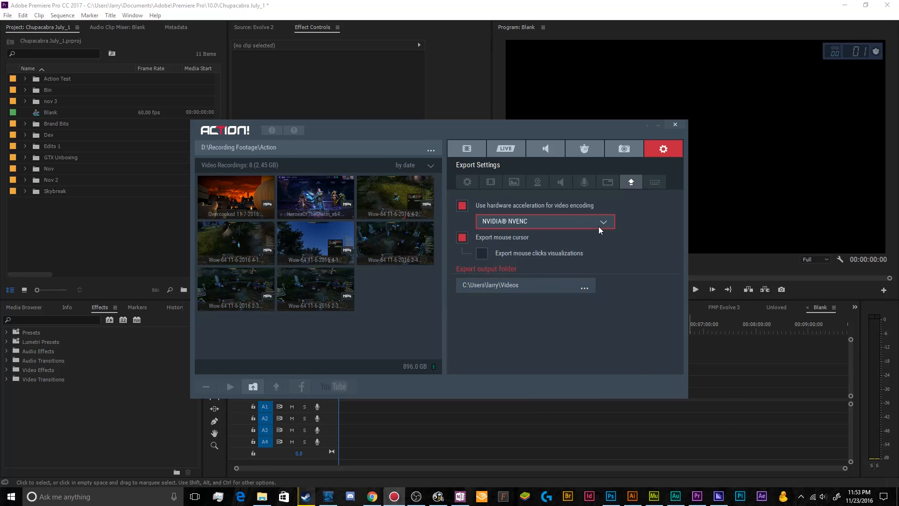
Step: Review the hotkeys settings and return to the video recording settings
click(654, 182)
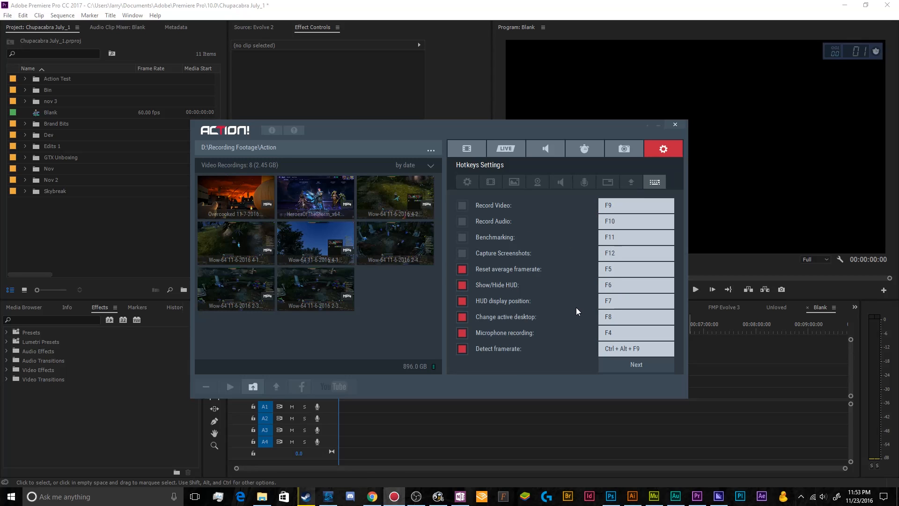
click(469, 148)
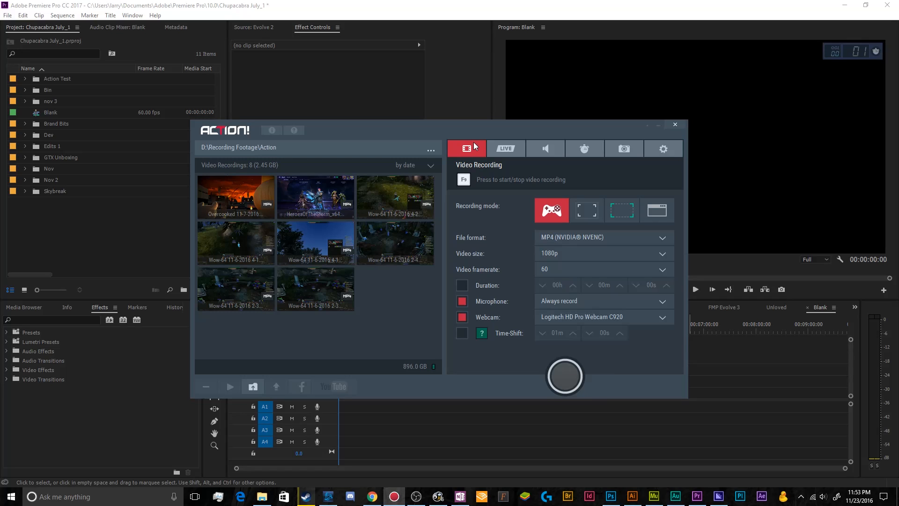
click(253, 201)
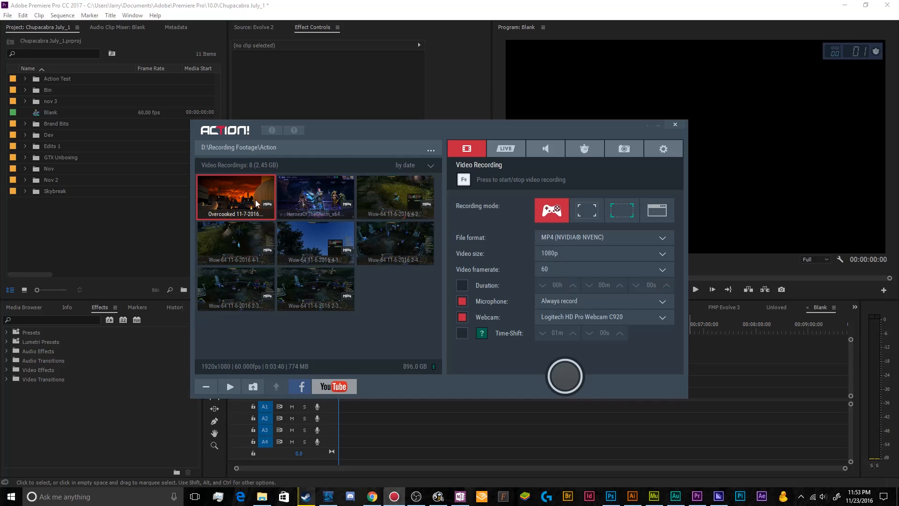
double_click(296, 200)
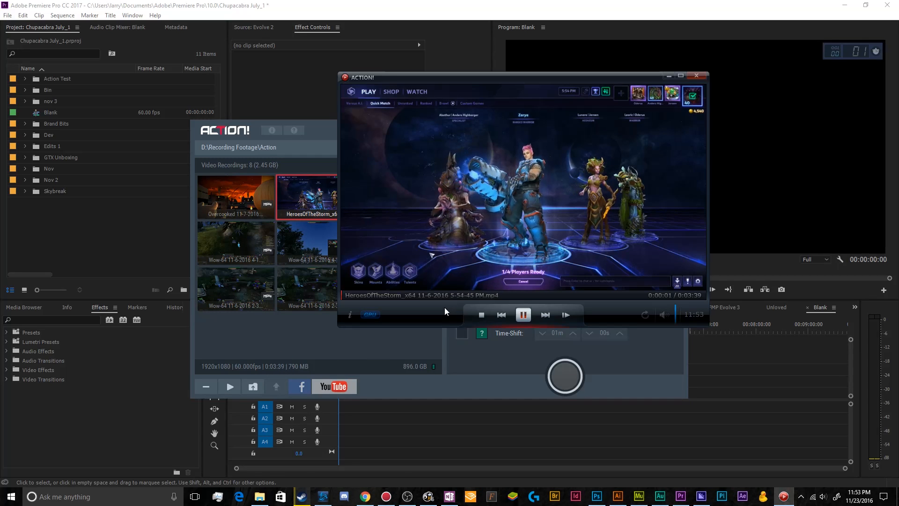
click(445, 297)
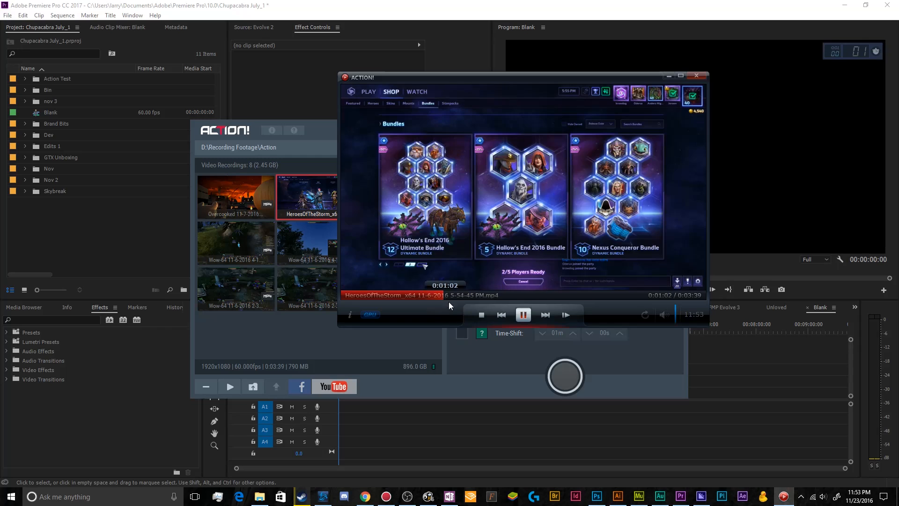
click(503, 298)
click(555, 297)
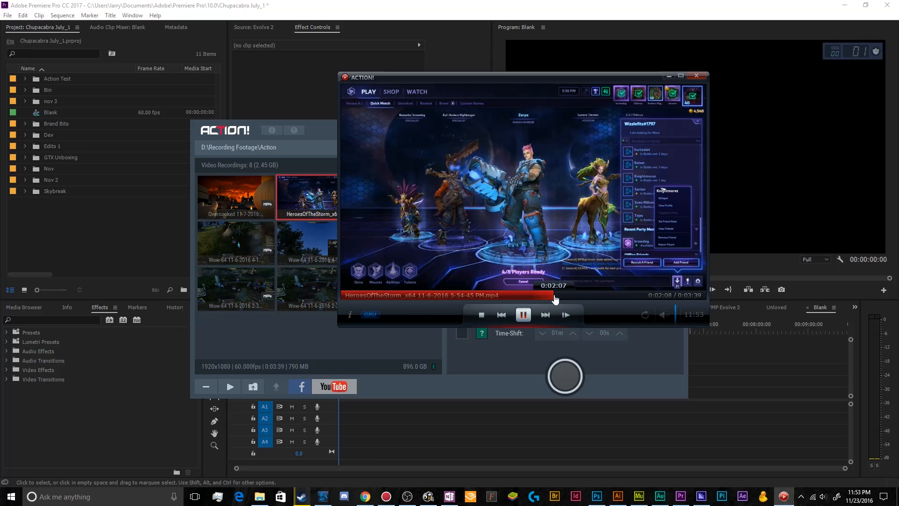
click(586, 297)
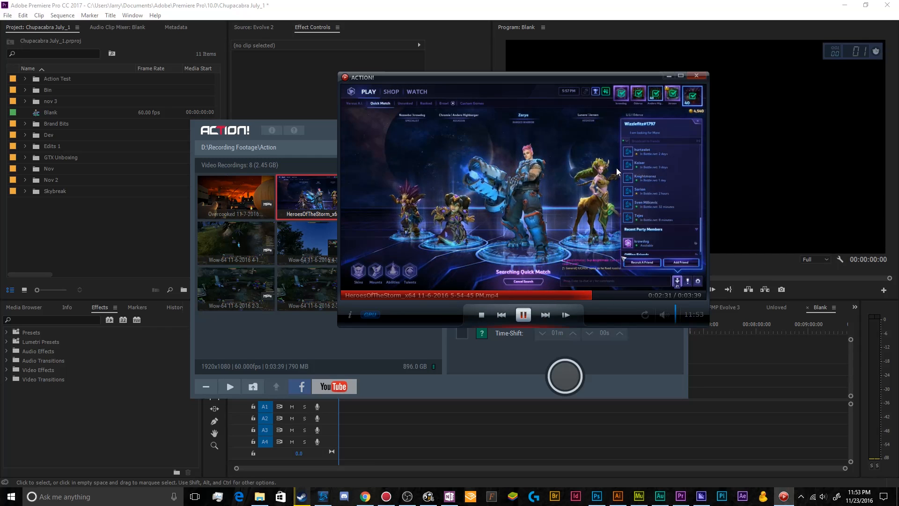
click(704, 78)
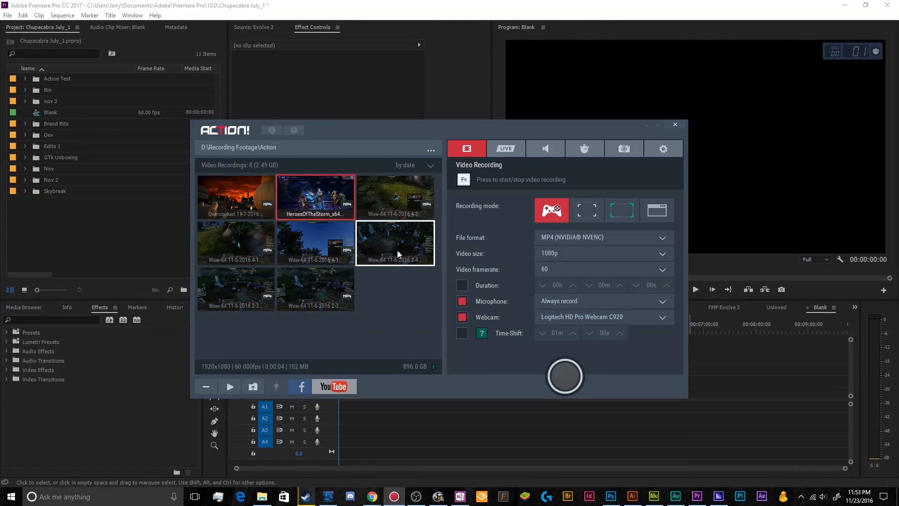
double_click(398, 250)
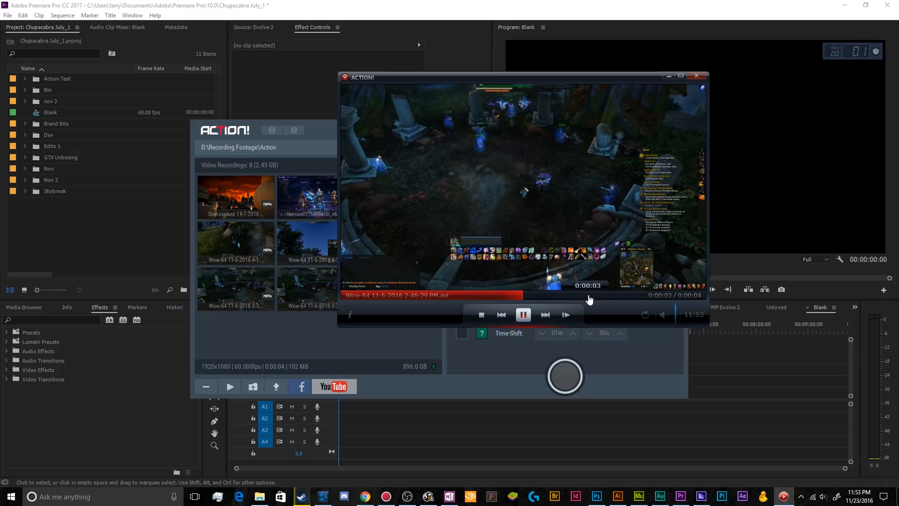
click(704, 78)
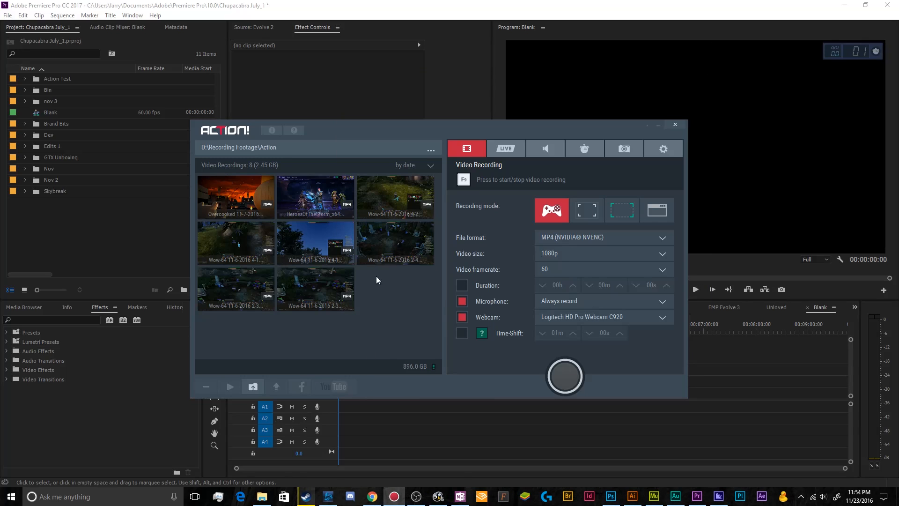
click(373, 243)
click(327, 243)
click(401, 254)
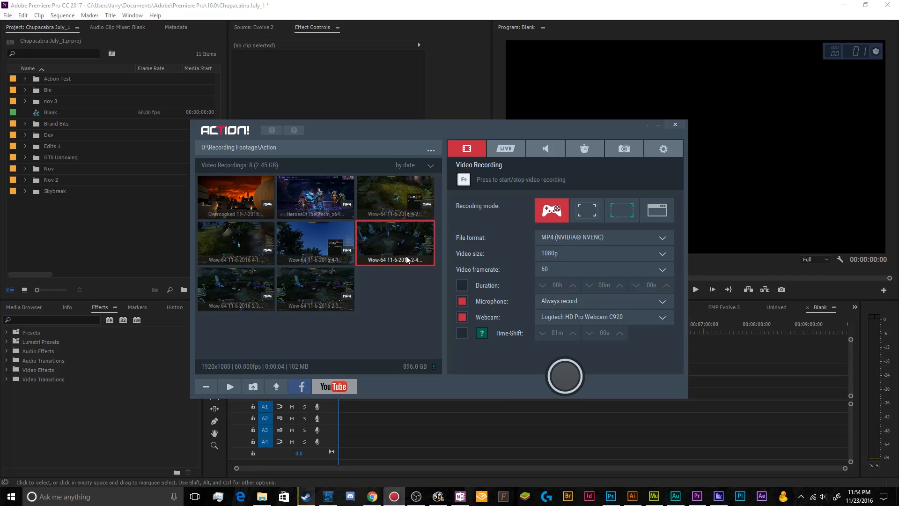
click(333, 257)
click(370, 259)
click(274, 387)
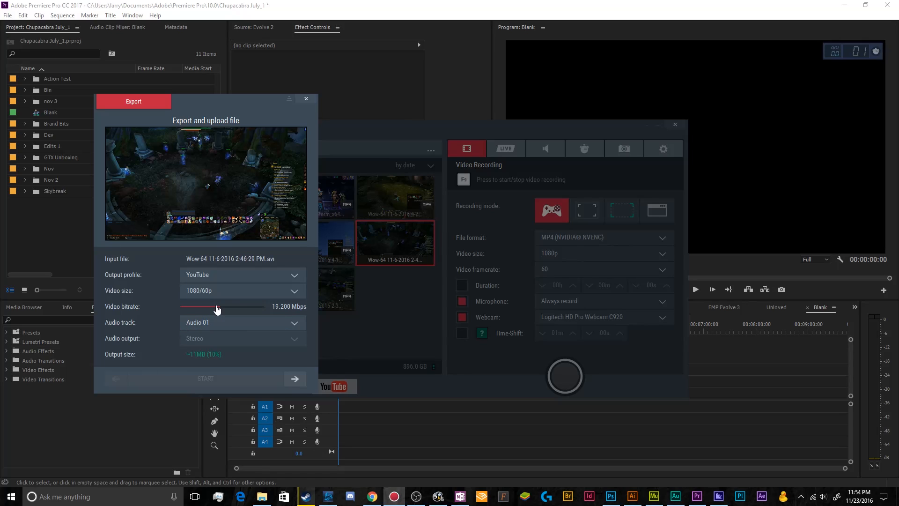
Step: Examine the export's audio track choices, keeping Audio 01, and look at its video size options
click(216, 324)
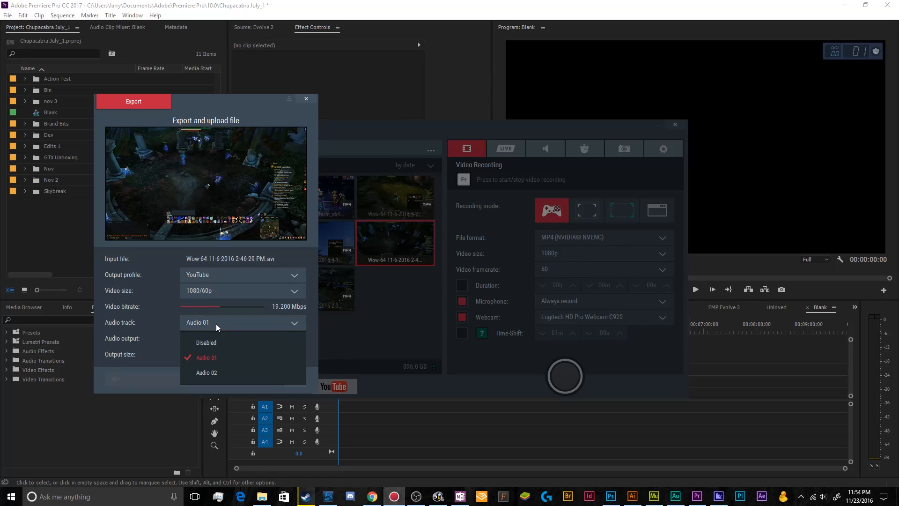
click(170, 323)
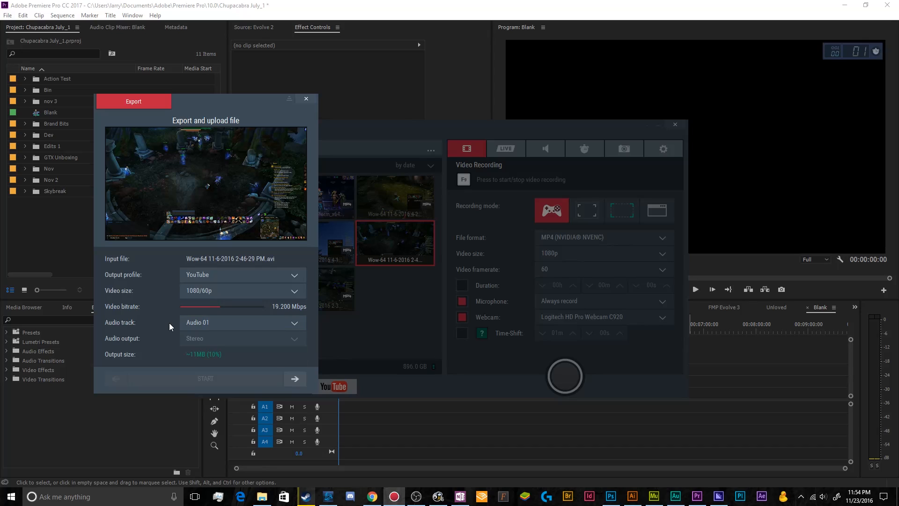
click(214, 321)
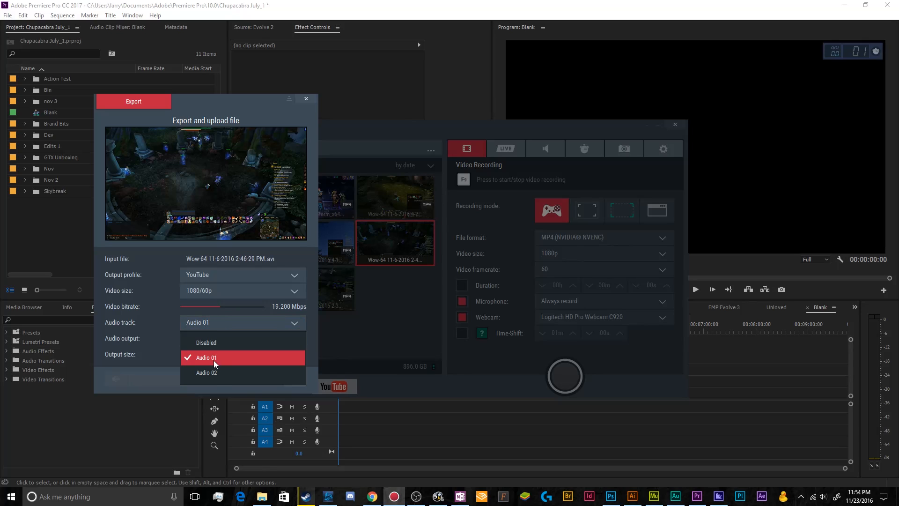
click(214, 357)
click(216, 323)
click(217, 356)
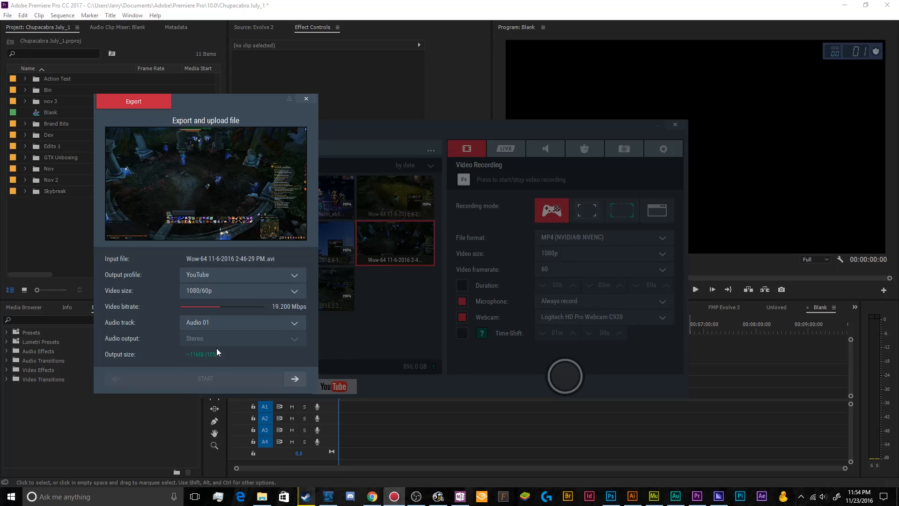
click(218, 326)
click(217, 341)
click(218, 328)
click(215, 357)
click(216, 297)
click(216, 297)
Step: Set the export's output profile to HD Video and audio output to 5.1, and close the dialog without exporting
click(219, 280)
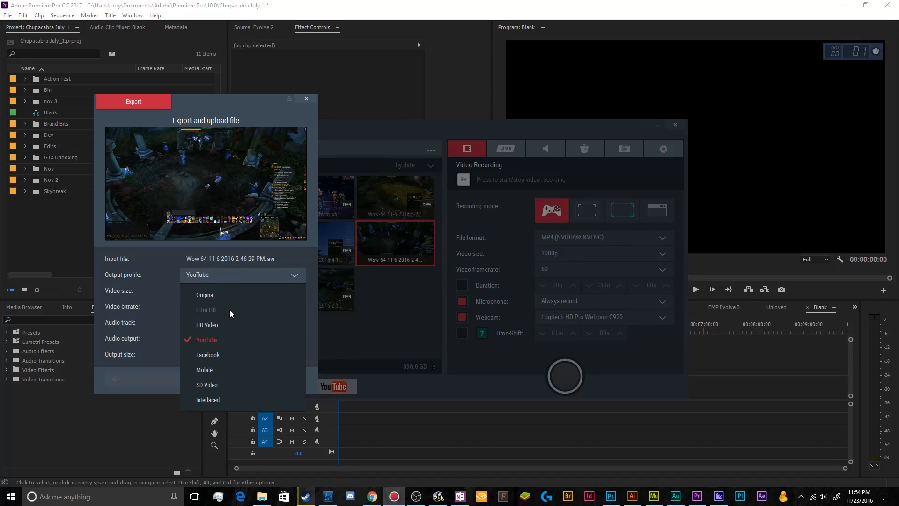
click(229, 326)
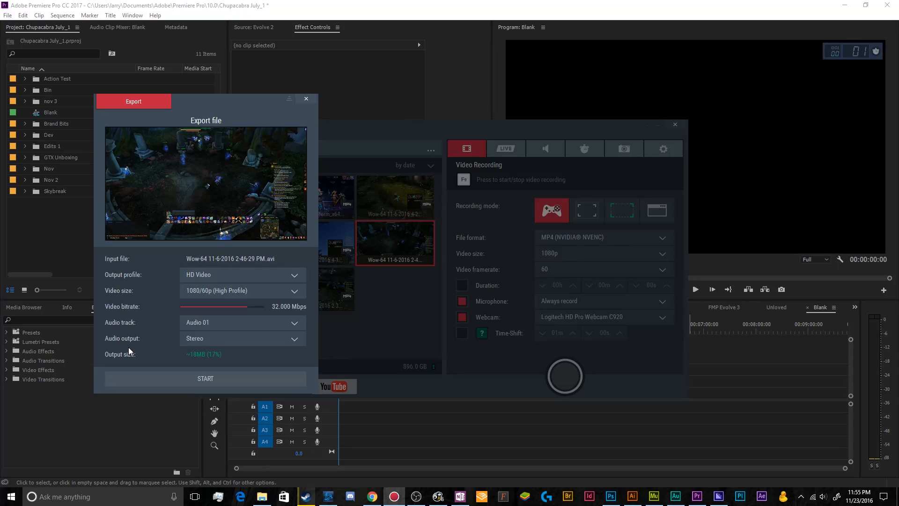
click(199, 344)
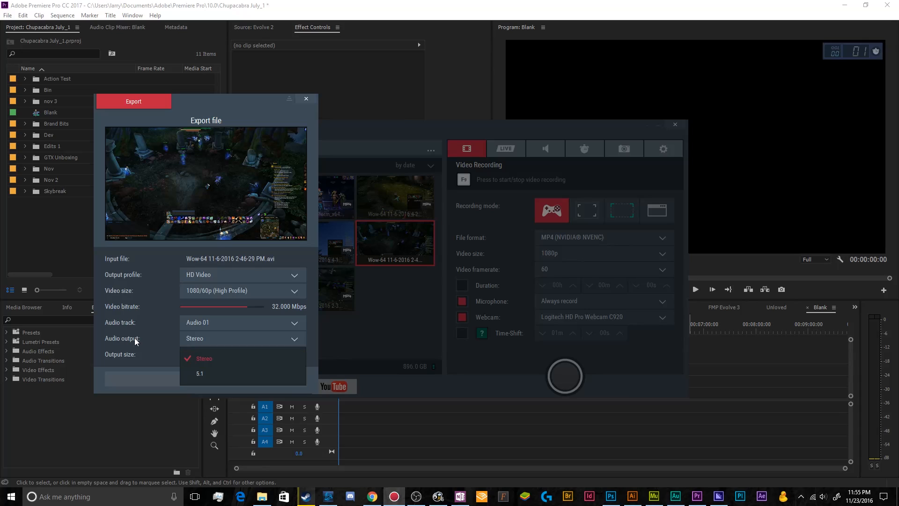
click(201, 373)
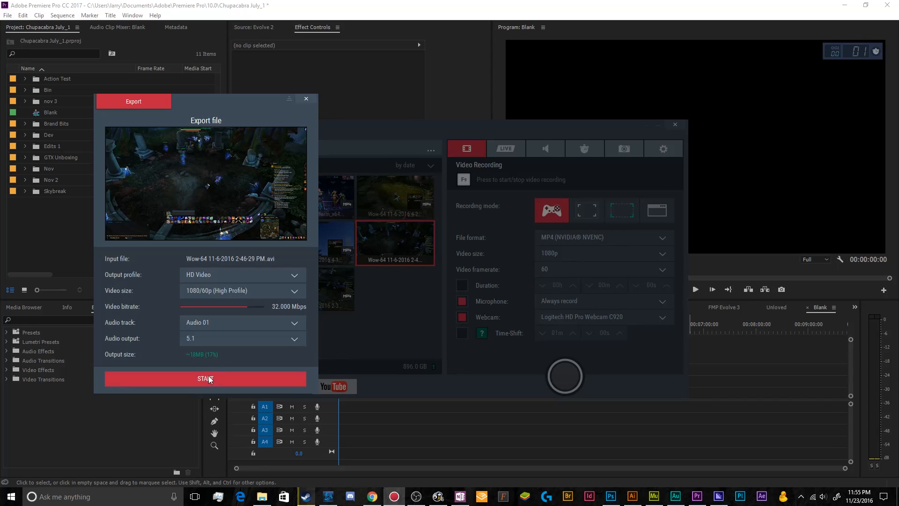
click(310, 99)
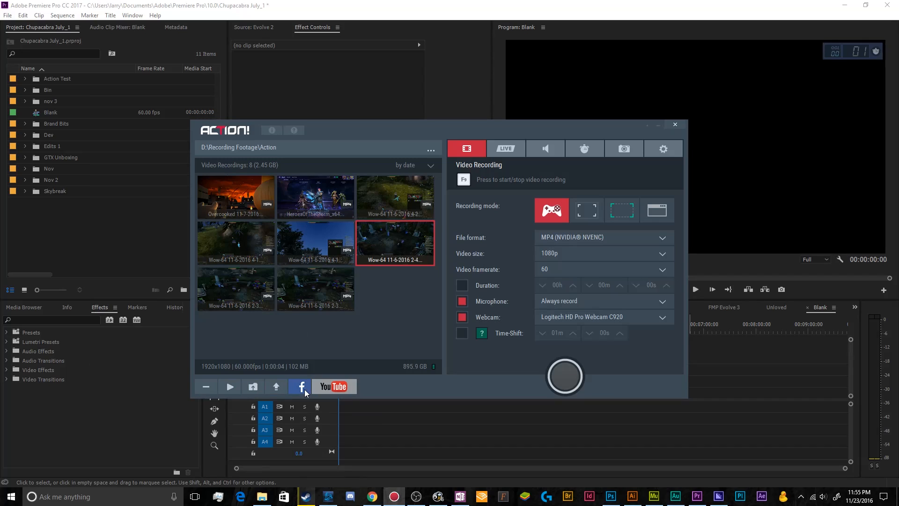
click(359, 333)
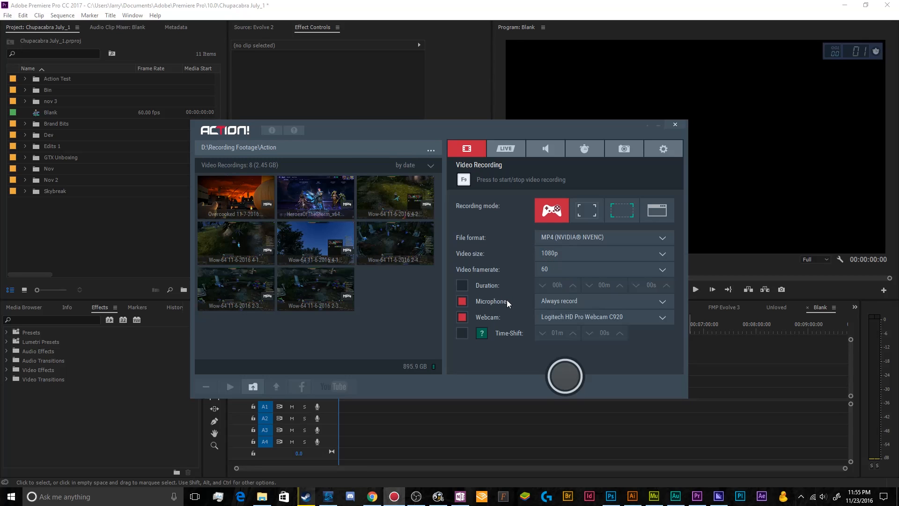
Step: Disable webcam recording, and check the microphone settings before returning to the video recording settings
click(492, 317)
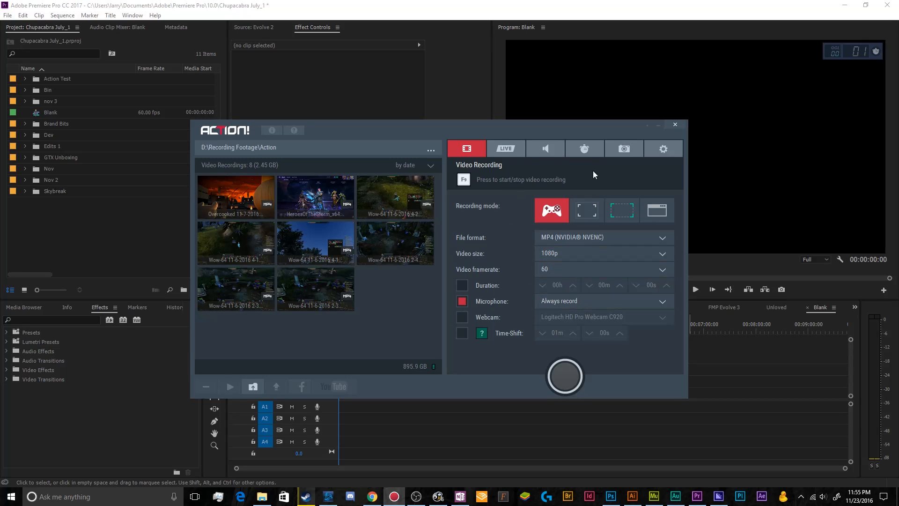
click(654, 155)
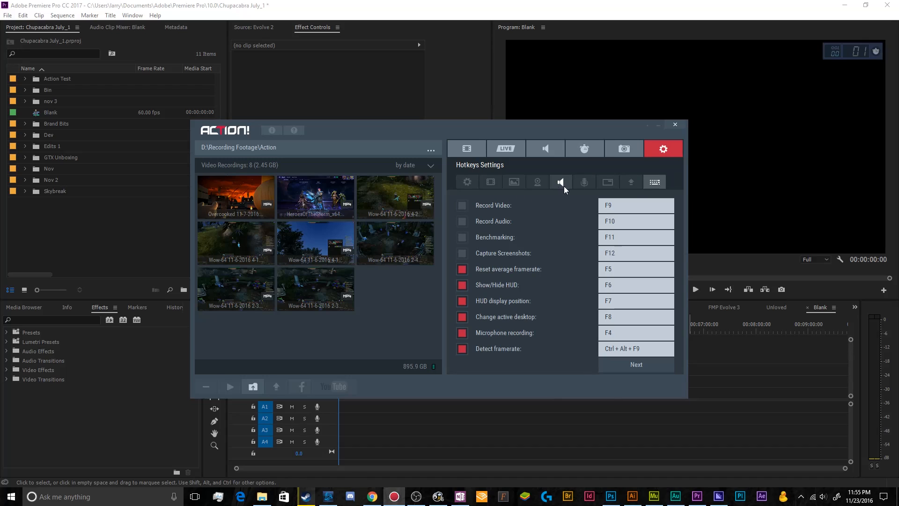
click(584, 182)
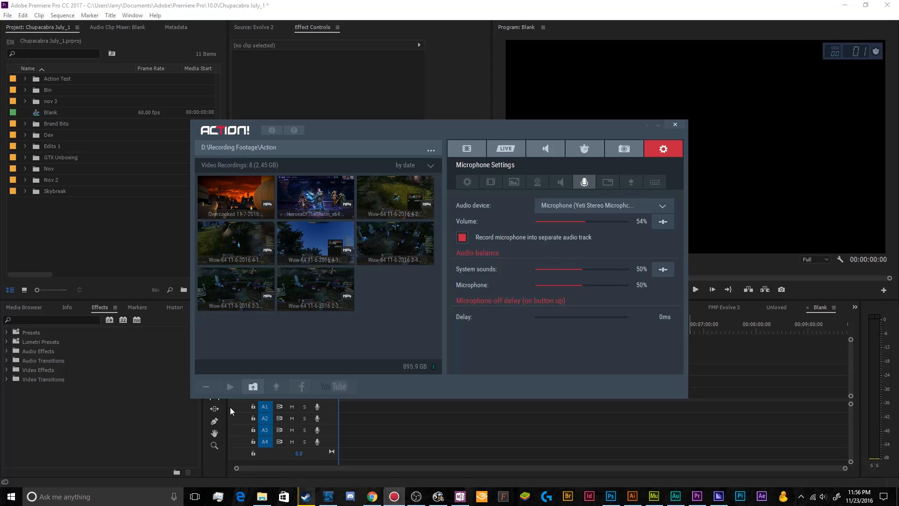
click(466, 149)
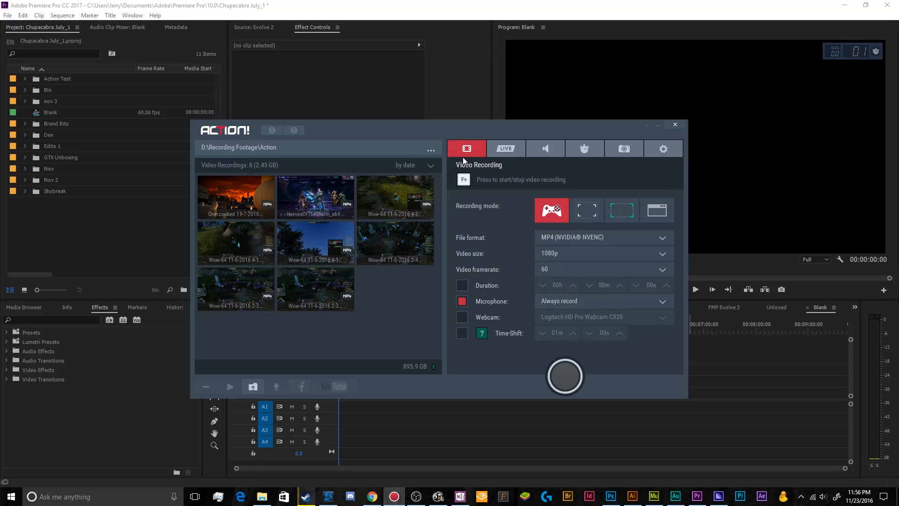